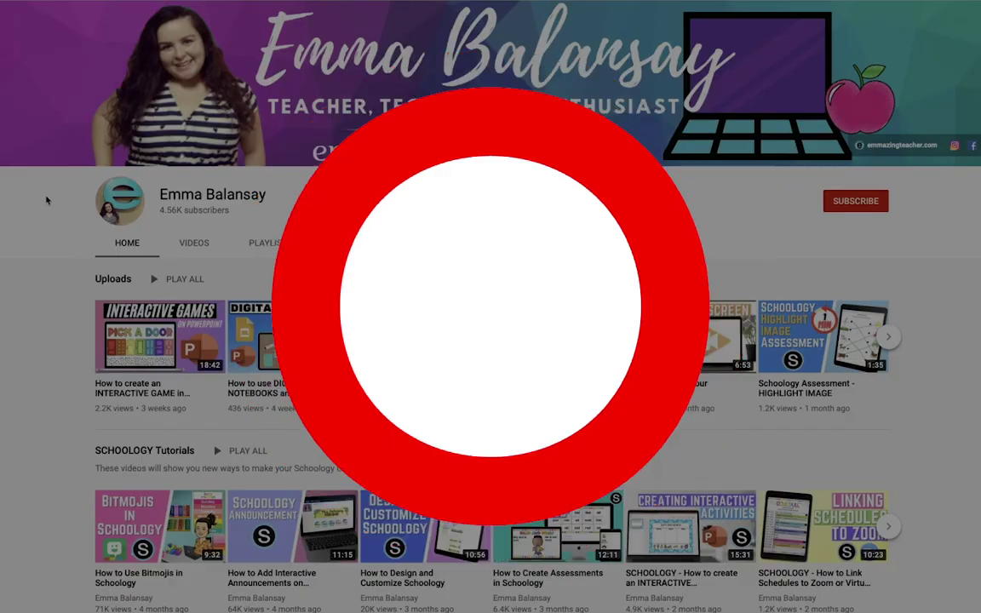
pyautogui.scroll(-3, 71, 245)
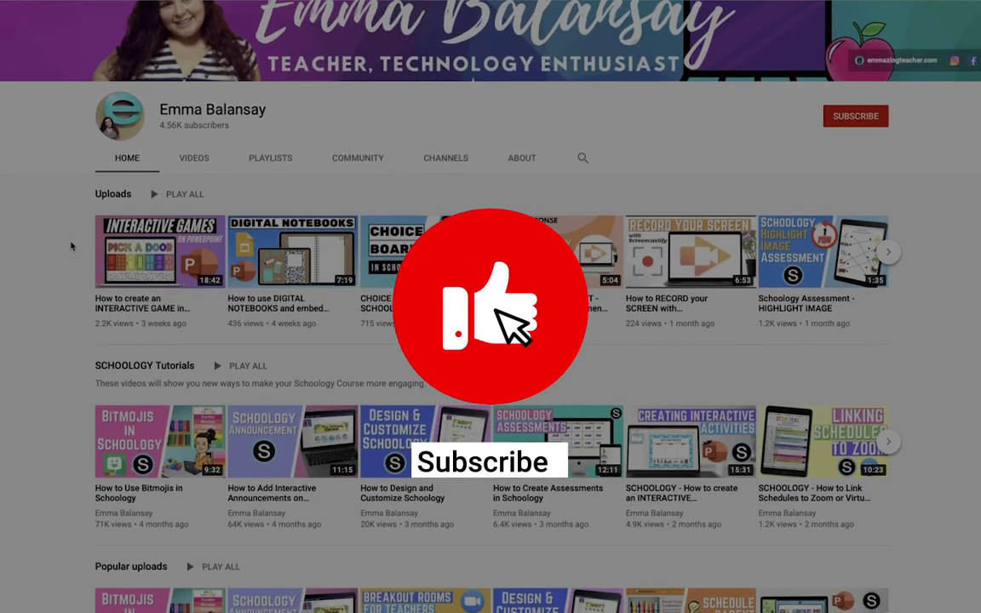
pyautogui.scroll(5, 72, 245)
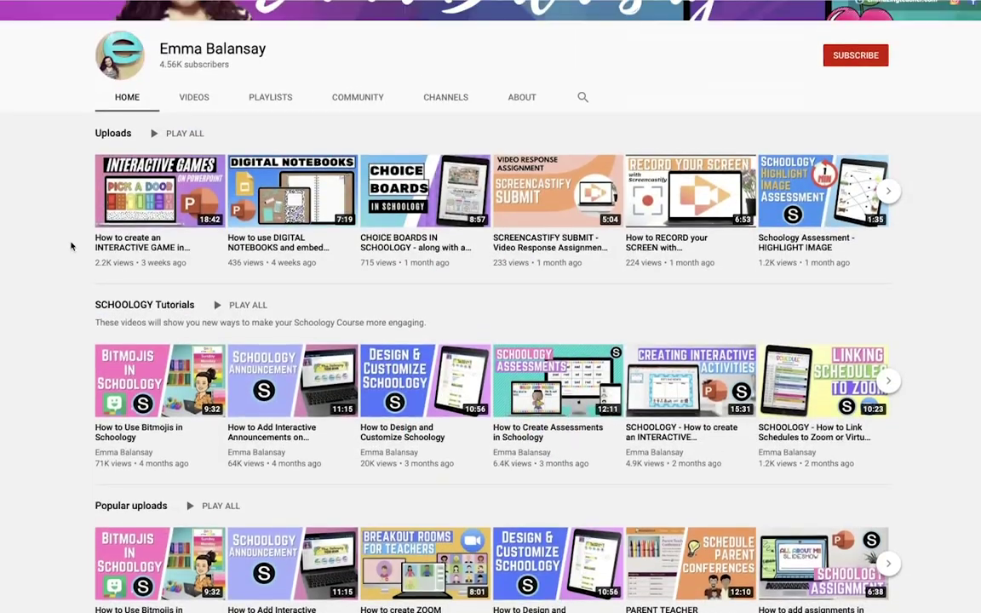
pyautogui.scroll(2, 71, 245)
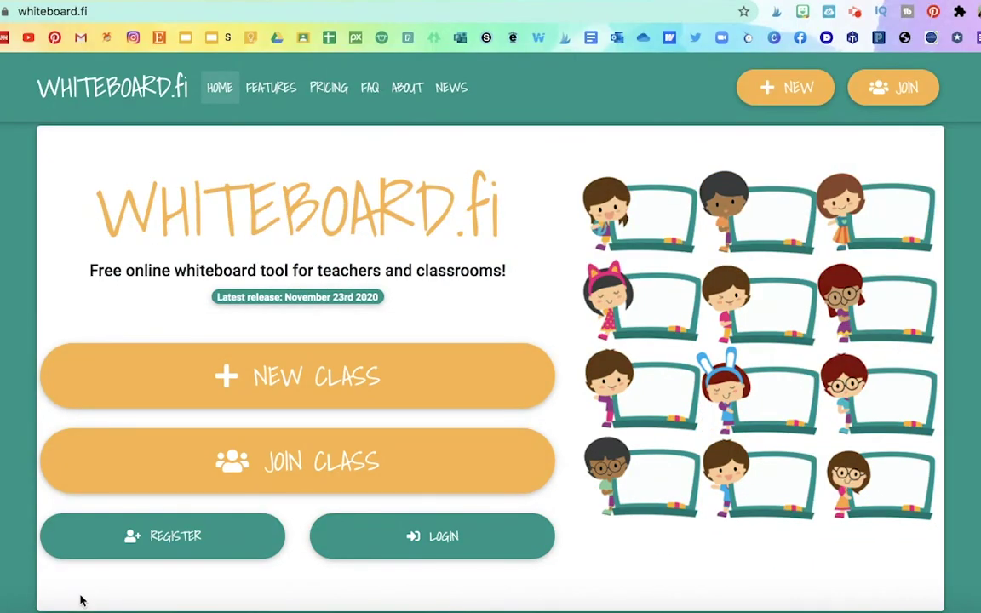
# Create a new class under the teacher's name, leaving the waiting room lobby and manual save mode disabled
pyautogui.scroll(-1, 81, 601)
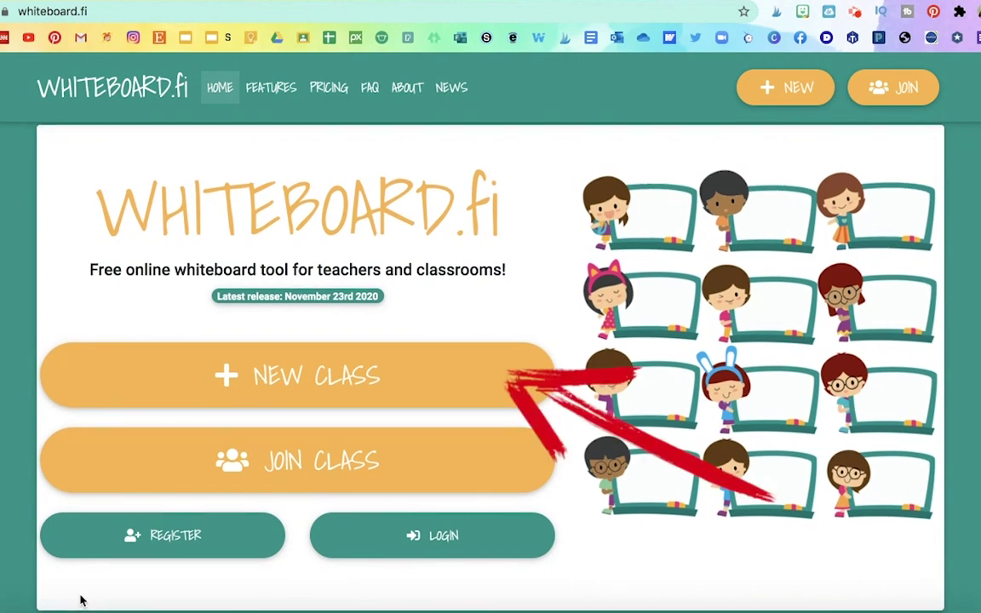
pyautogui.click(250, 383)
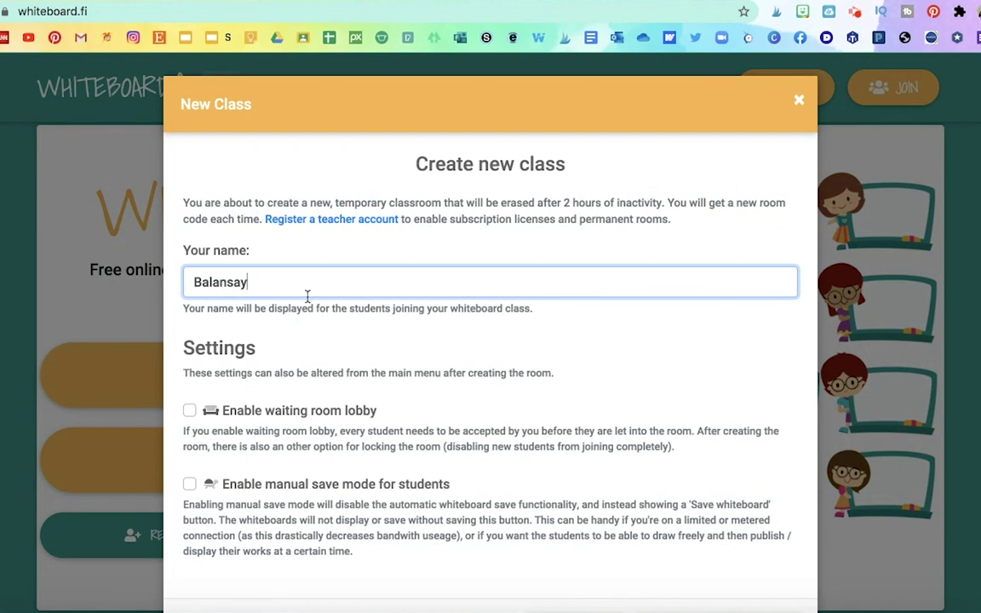
pyautogui.scroll(-2, 307, 296)
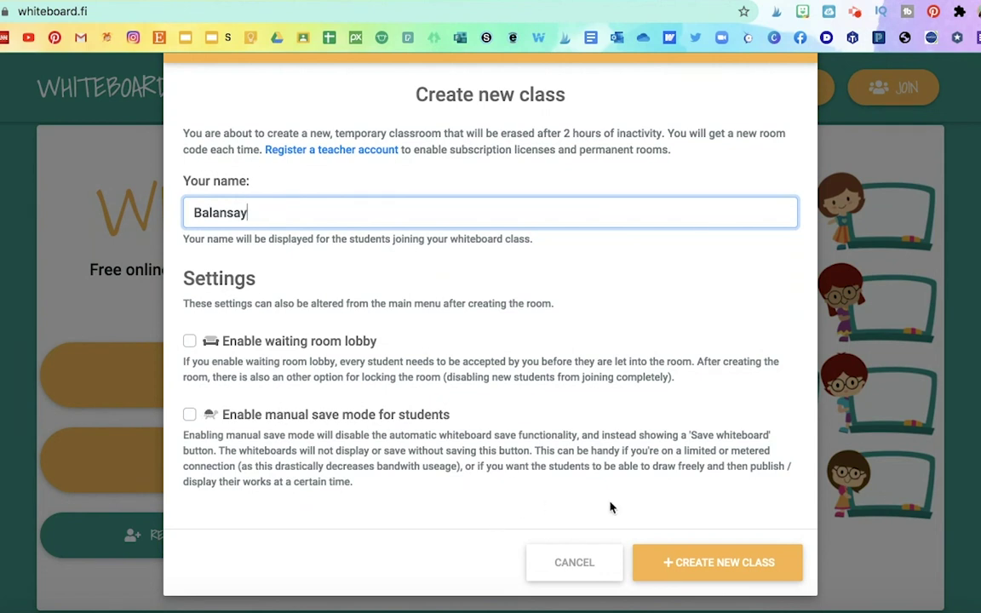
pyautogui.click(671, 560)
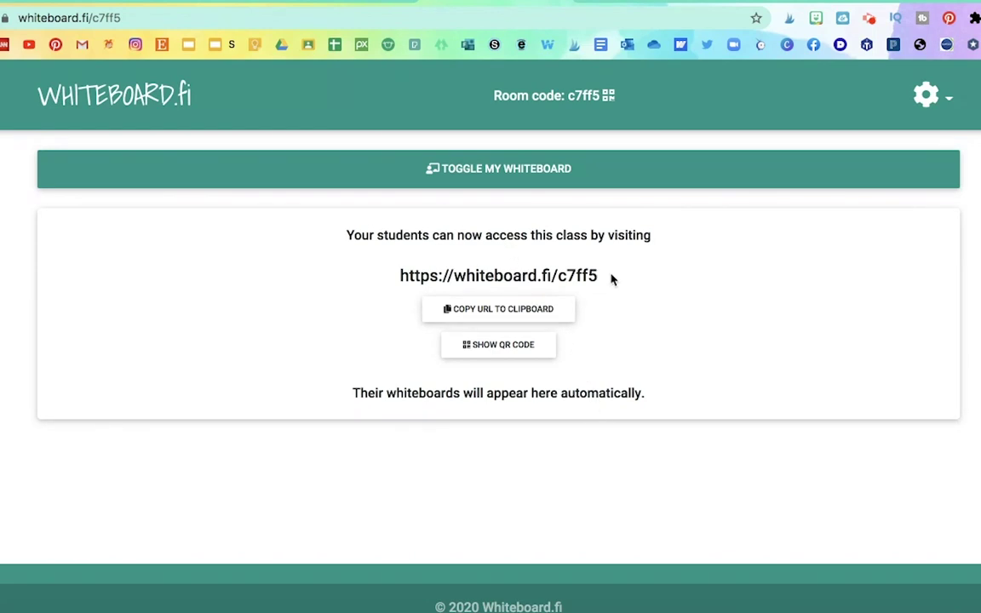
# Examine the class link students use for access, and display the room's QR code before closing it
pyautogui.moveTo(612, 279); pyautogui.dragTo(394, 280)
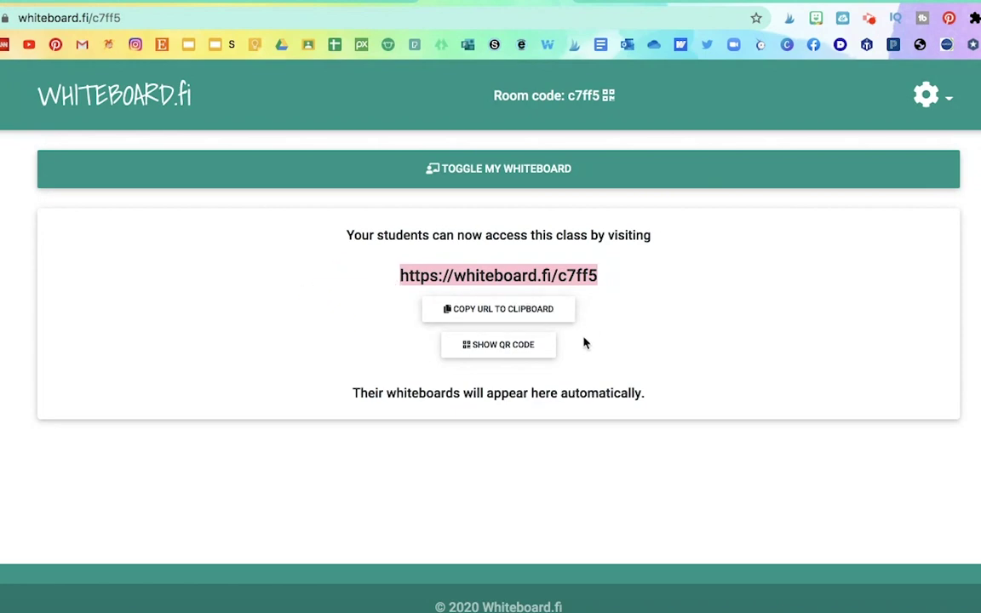
pyautogui.click(538, 358)
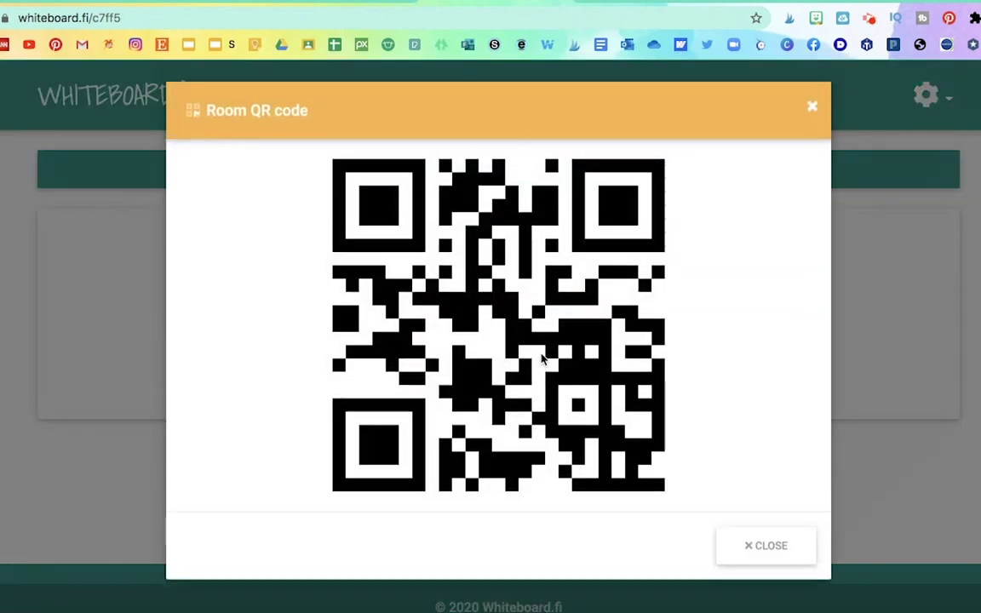
pyautogui.click(815, 107)
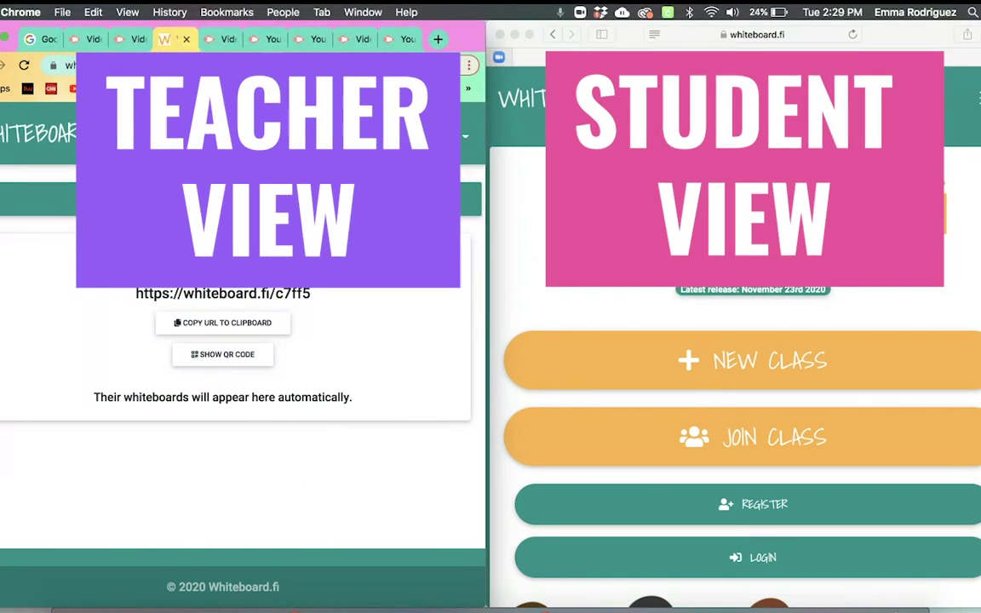
# Switch to the Safari student window and join the class using room code c7ff5
pyautogui.scroll(-1, 681, 282)
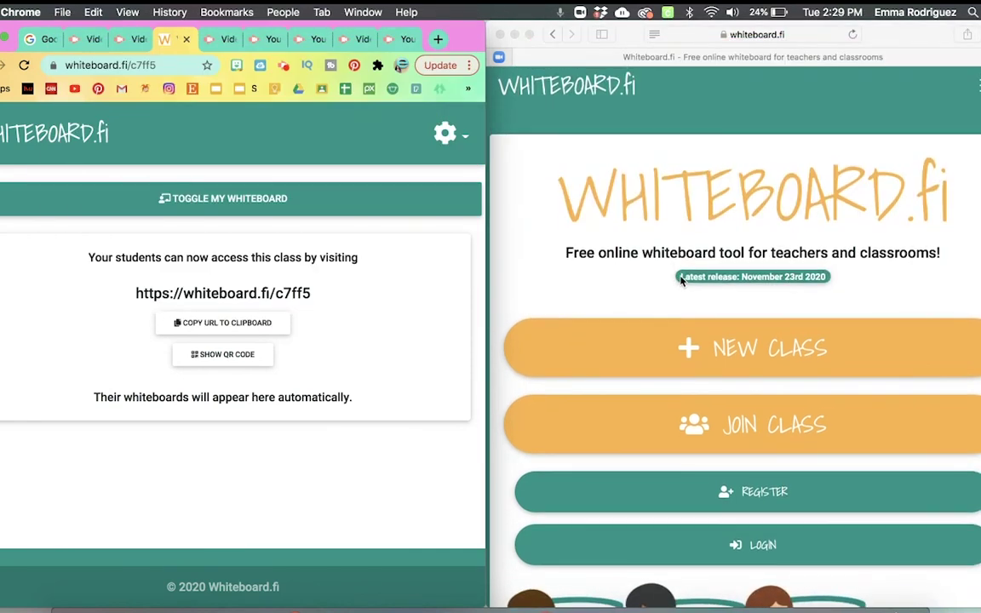
pyautogui.scroll(1, 682, 282)
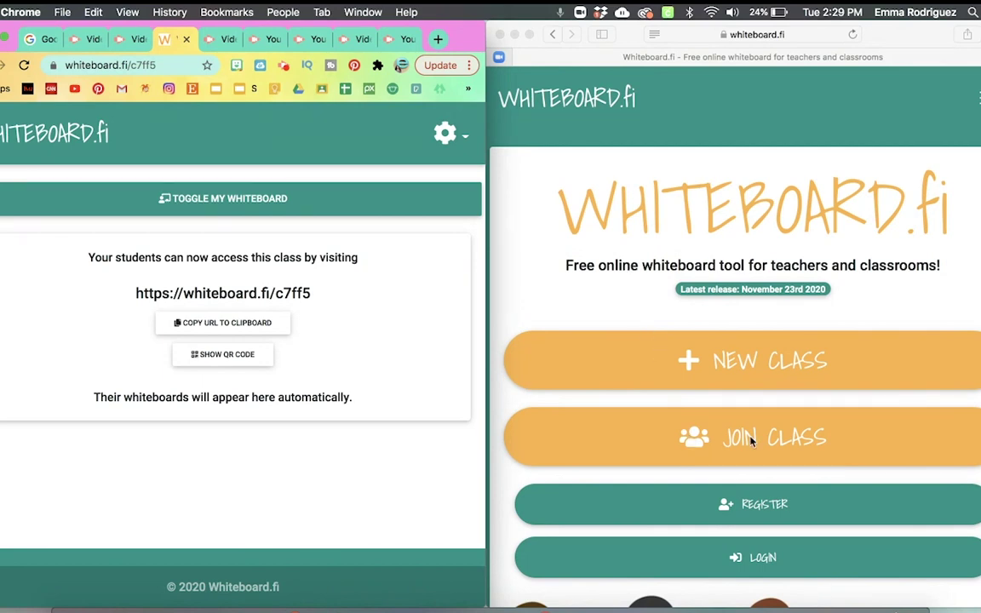
pyautogui.click(790, 438)
pyautogui.click(790, 437)
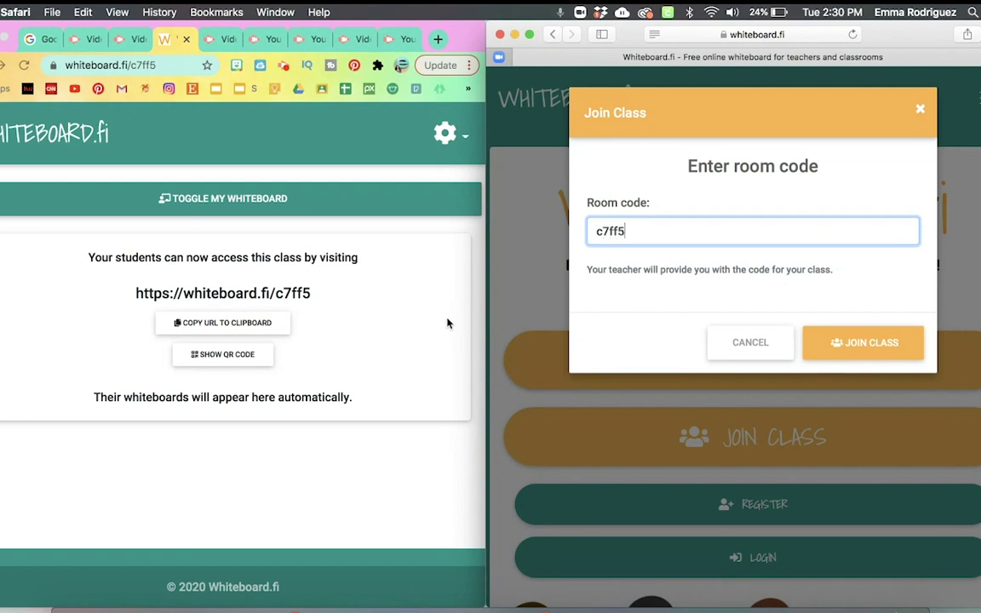
pyautogui.press('Return')
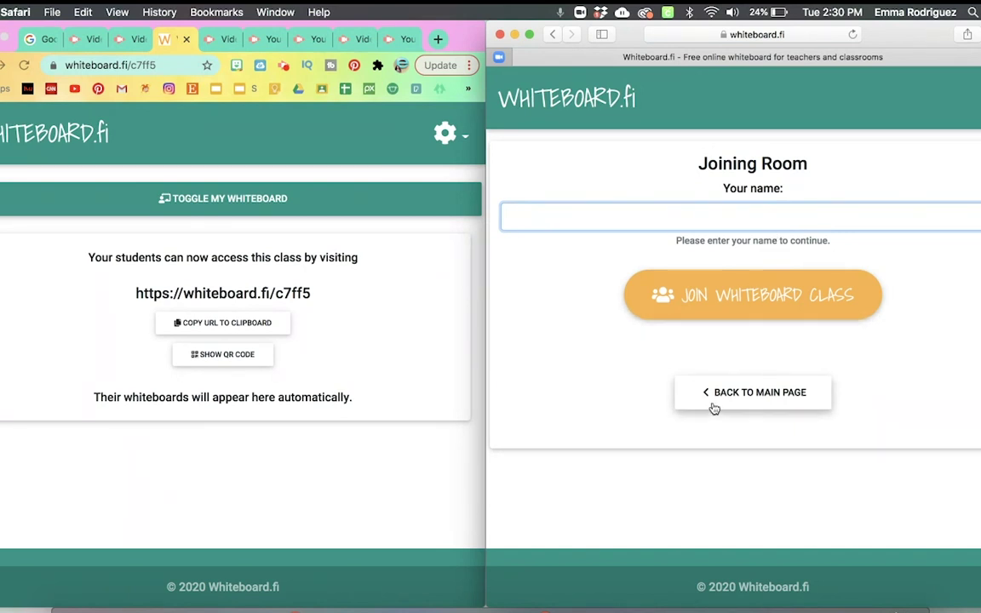
# Copy the class link from the teacher's Chrome window and load it in the student's Safari window
pyautogui.click(336, 300)
pyautogui.moveTo(336, 300); pyautogui.dragTo(133, 290)
pyautogui.press('super+c')
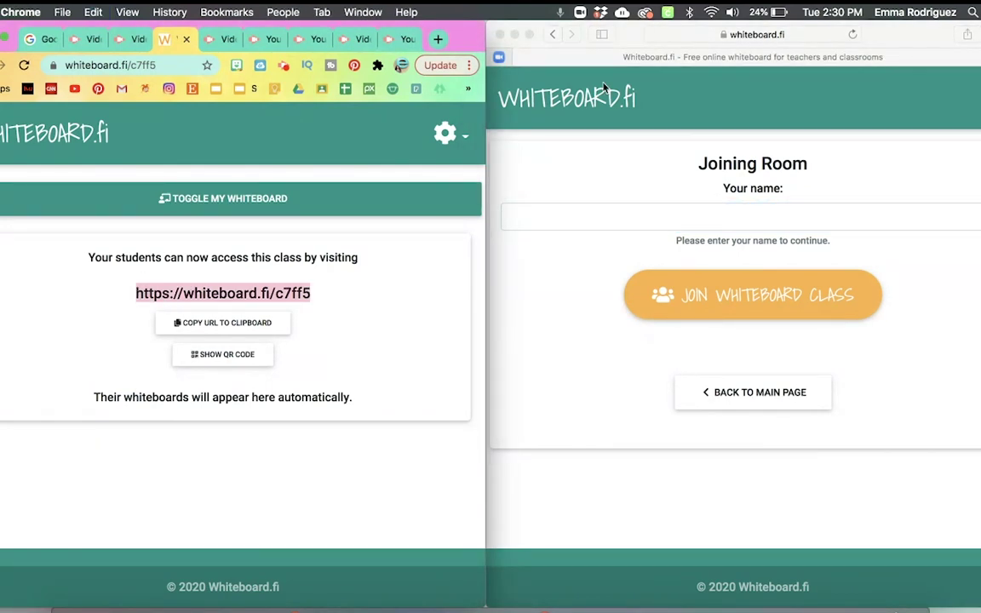
pyautogui.click(788, 36)
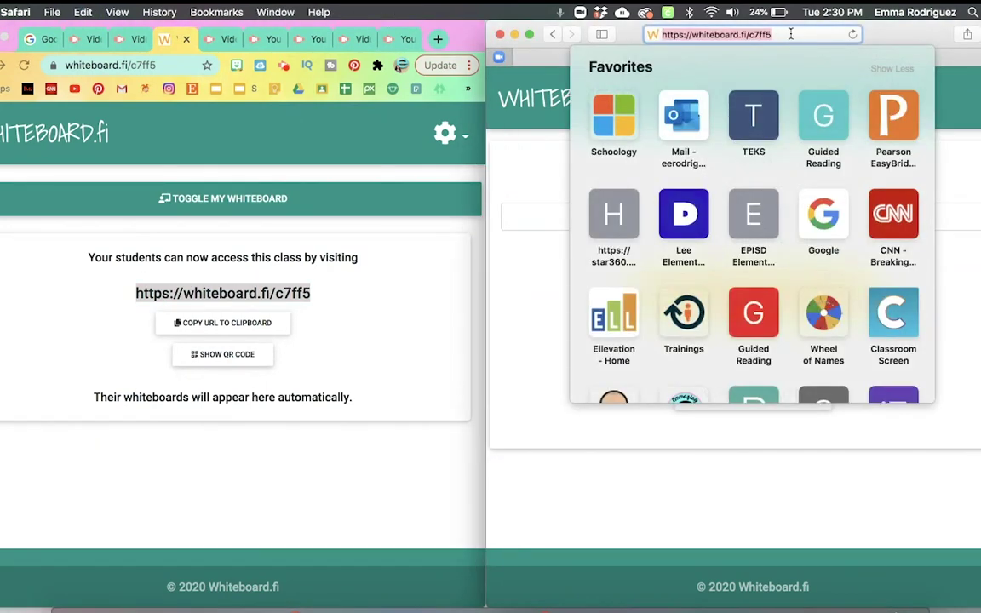
pyautogui.press('Return')
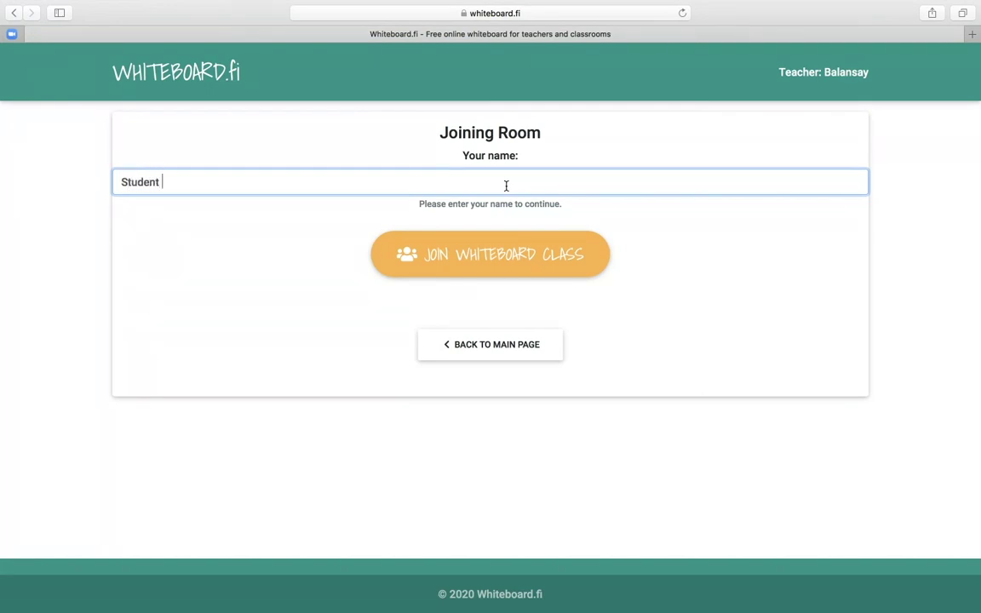
# Join the whiteboard class as "Student Name" and look over the student's whiteboard page
pyautogui.write('Student Name')
pyautogui.click(506, 241)
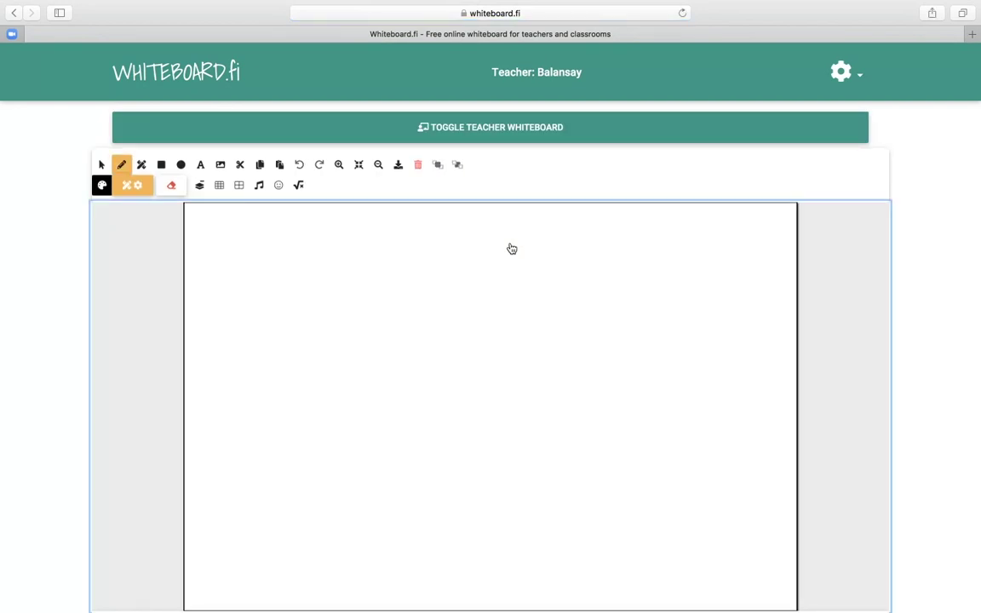
pyautogui.scroll(-3, 511, 249)
pyautogui.scroll(2, 511, 249)
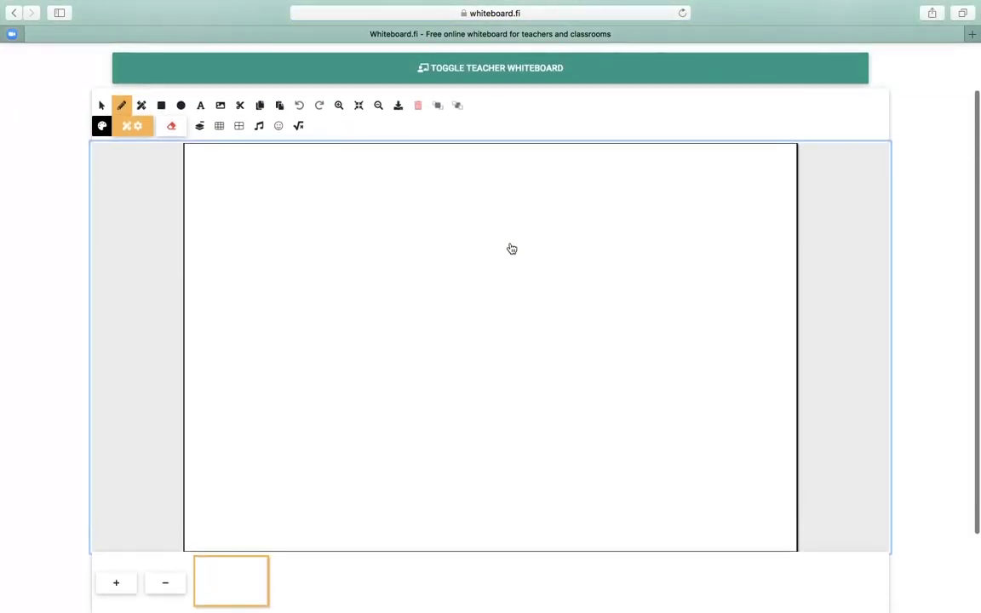
# Show the teacher's whiteboard above the student's own board and review the whole student page
pyautogui.scroll(2, 515, 349)
pyautogui.click(538, 127)
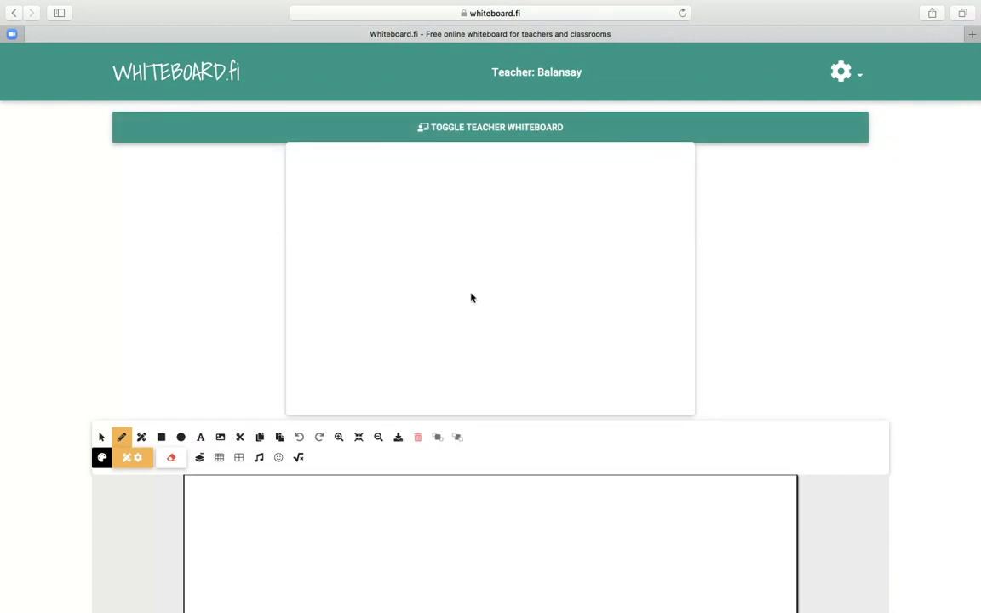
pyautogui.scroll(-4, 513, 327)
pyautogui.scroll(4, 512, 327)
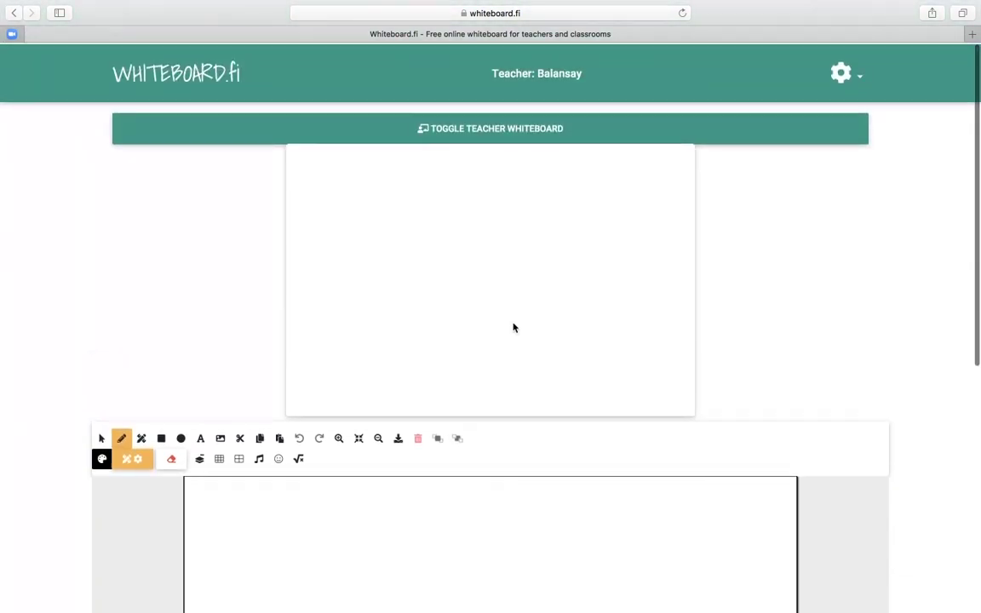
pyautogui.scroll(-5, 552, 370)
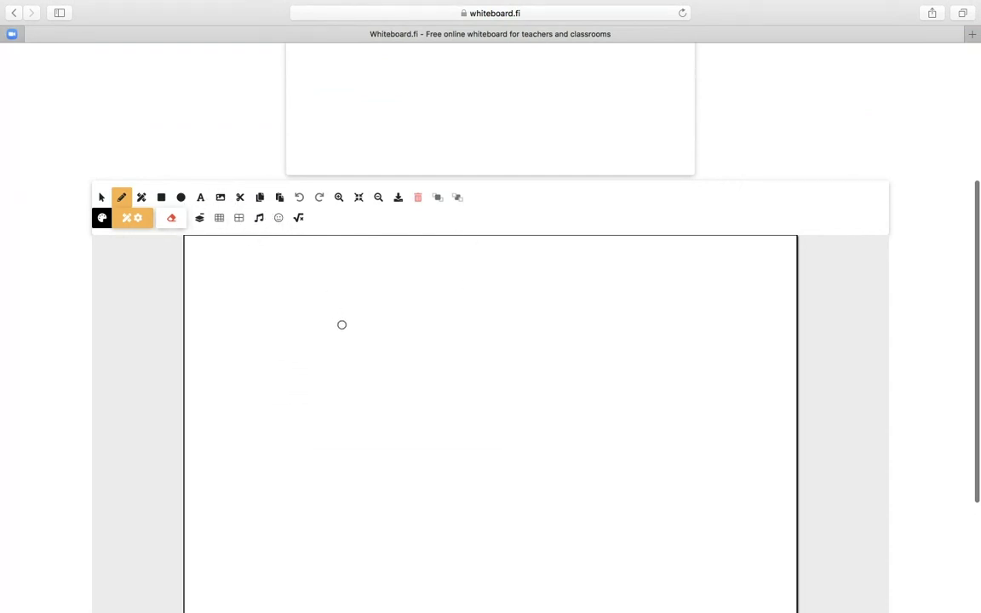
pyautogui.scroll(-5, 342, 324)
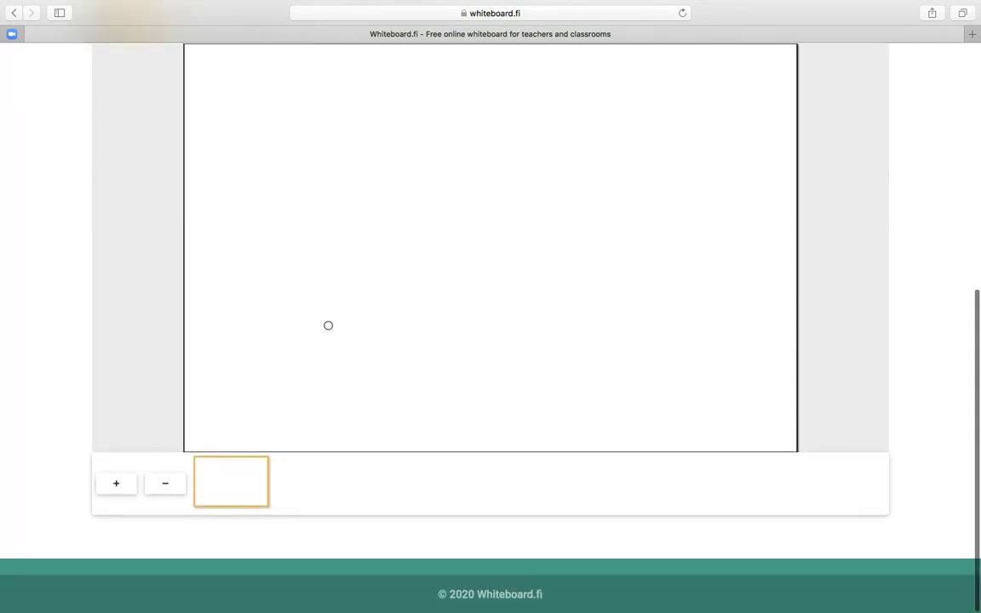
pyautogui.scroll(10, 288, 365)
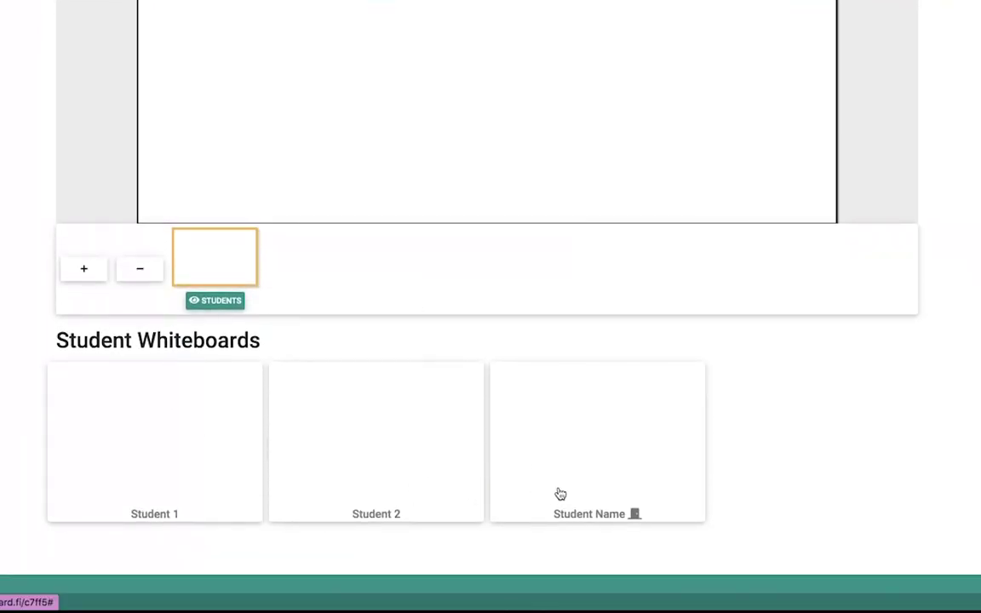
# In the teacher's view, hide the teacher's whiteboard and show it again
pyautogui.scroll(3, 560, 494)
pyautogui.scroll(2, 560, 494)
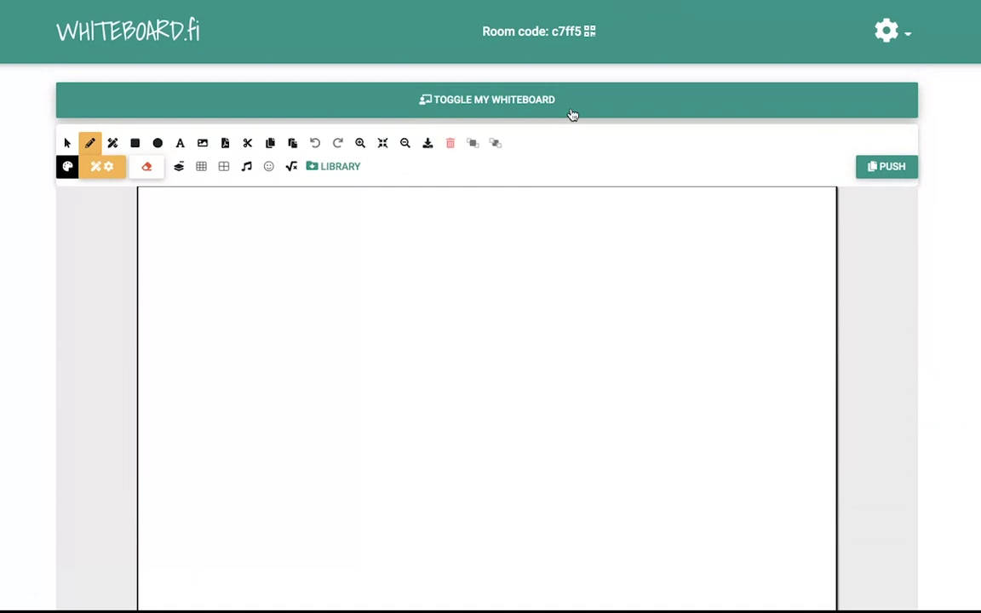
pyautogui.click(572, 114)
pyautogui.click(572, 100)
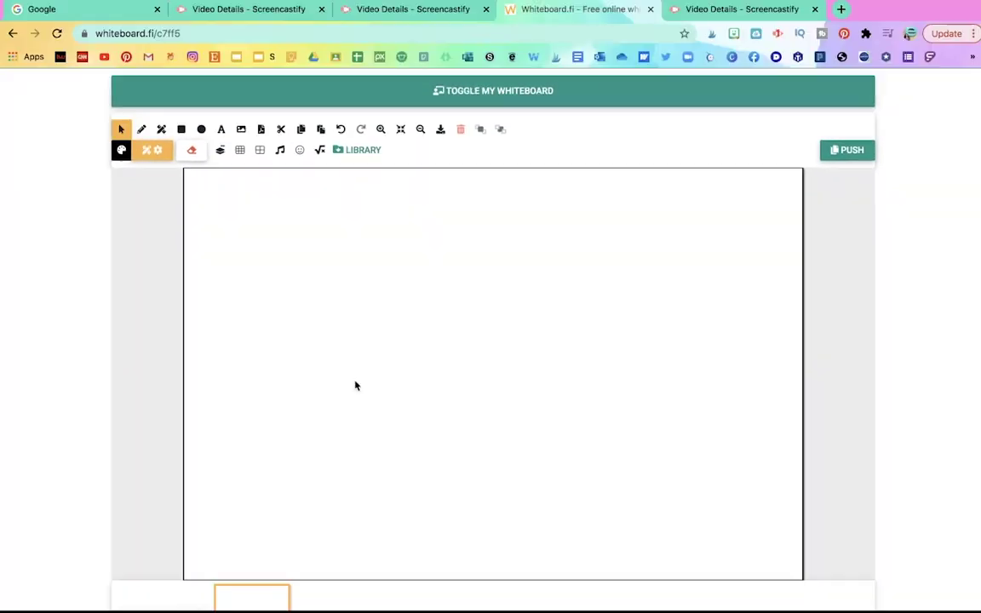
pyautogui.scroll(1, 335, 340)
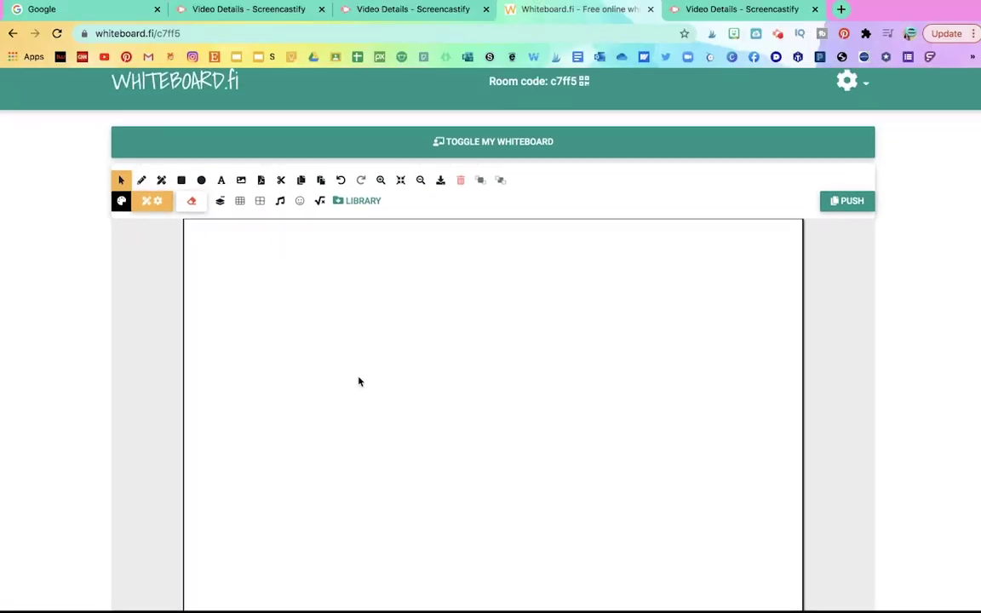
pyautogui.scroll(-1, 359, 381)
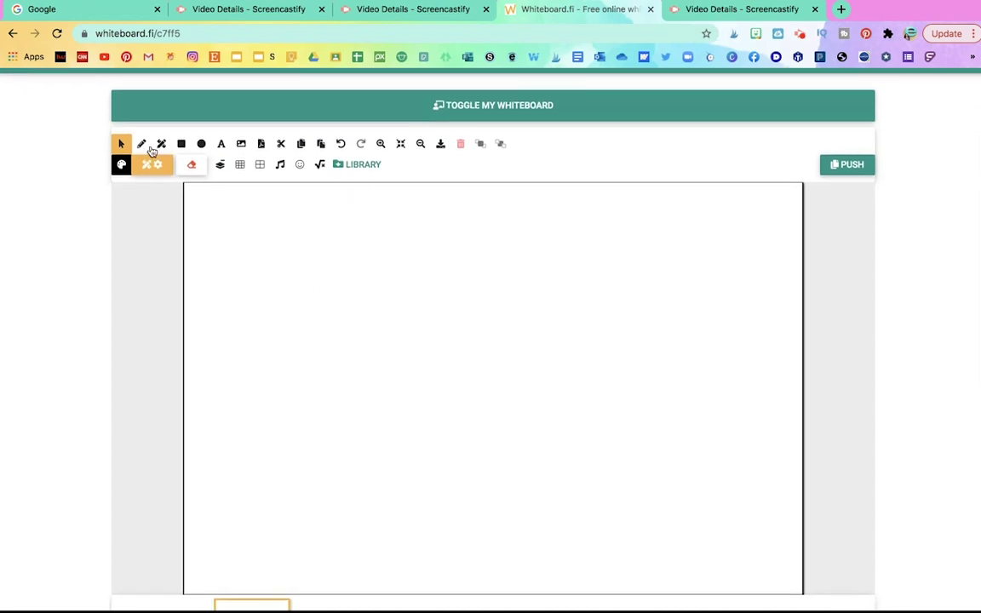
pyautogui.click(142, 145)
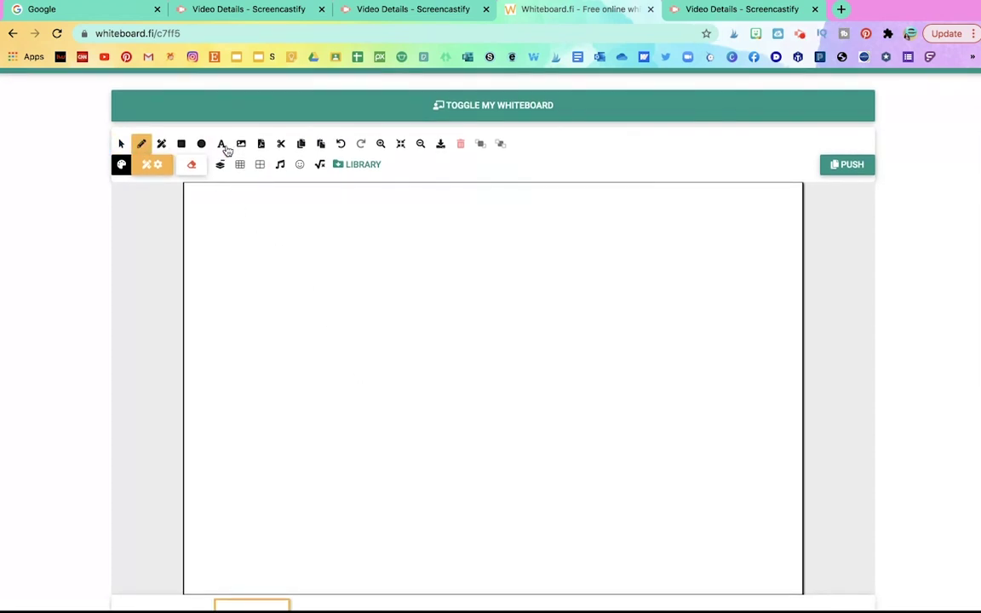
pyautogui.click(222, 145)
pyautogui.click(201, 144)
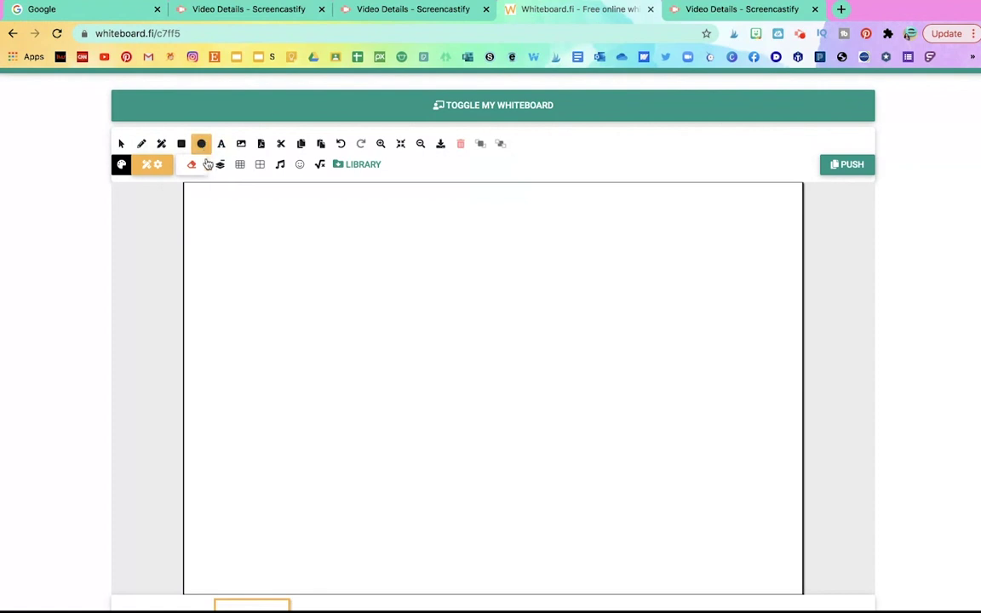
# Turn on the whiteboard grid and draw a rectangle about five cells wide and three cells high near the middle
pyautogui.click(241, 166)
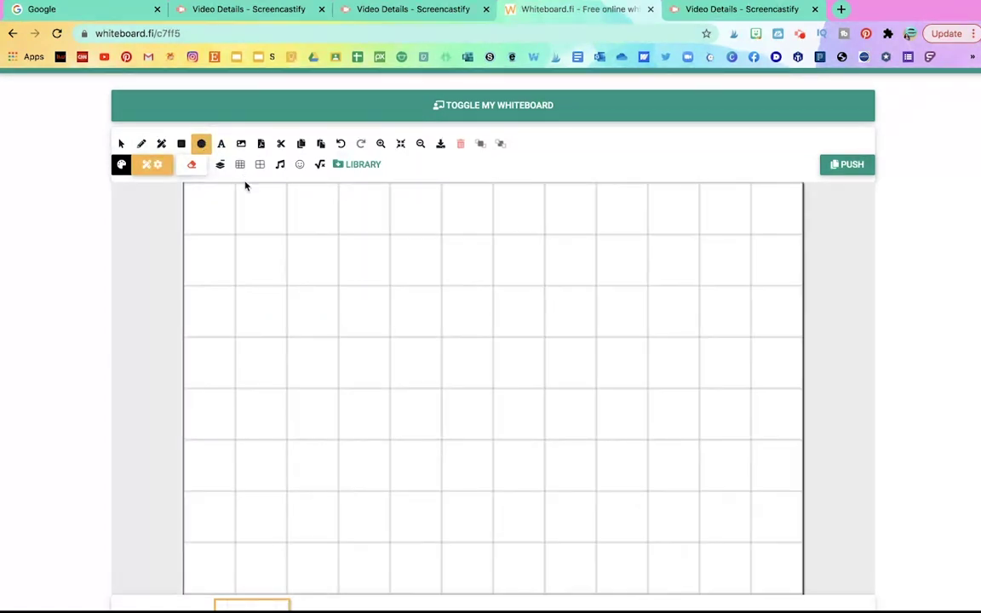
pyautogui.click(180, 142)
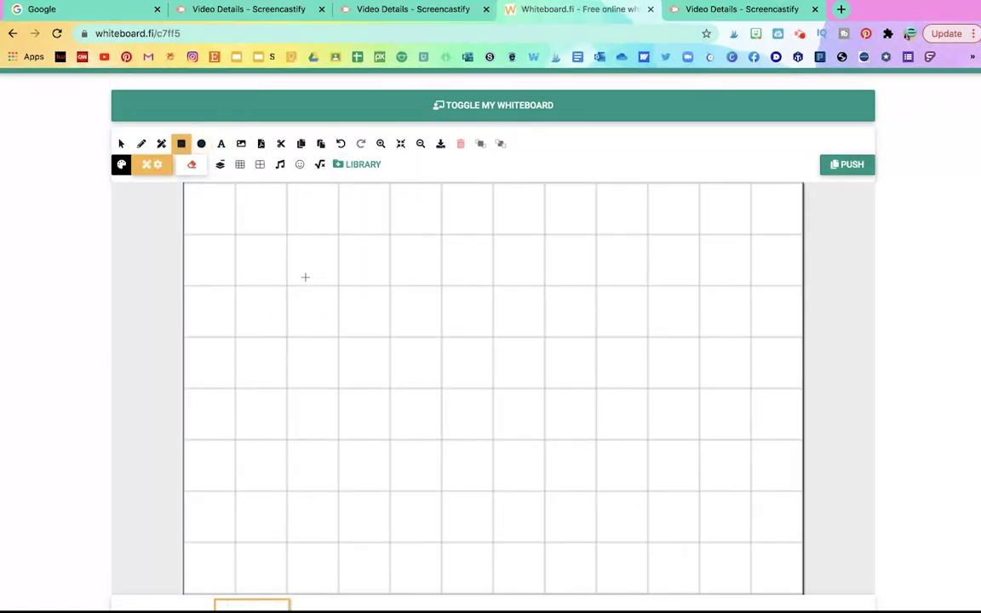
pyautogui.moveTo(337, 284); pyautogui.dragTo(598, 441)
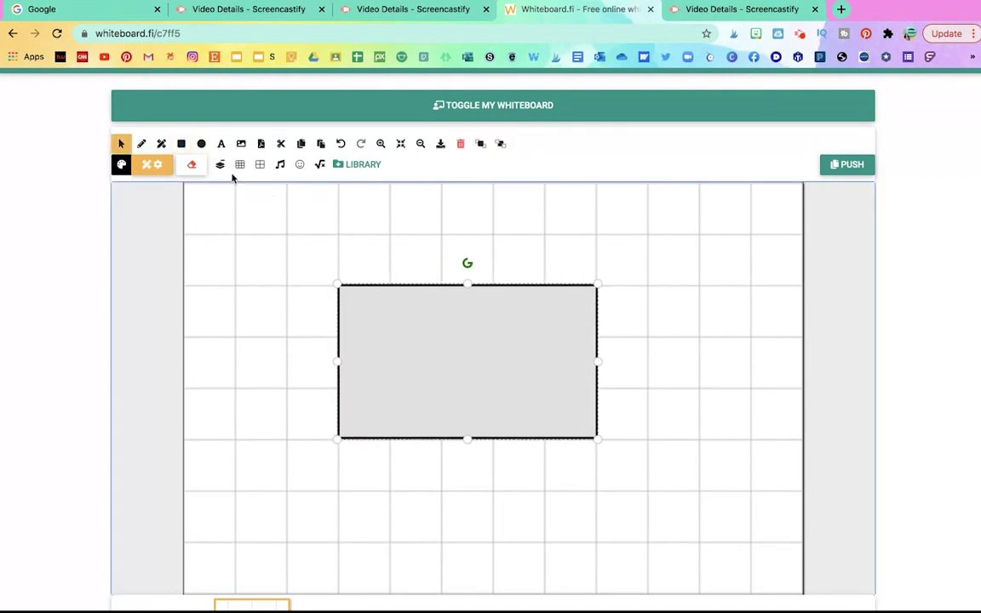
# Clear the whole whiteboard, removing both the rectangle and the grid
pyautogui.click(191, 164)
pyautogui.click(293, 265)
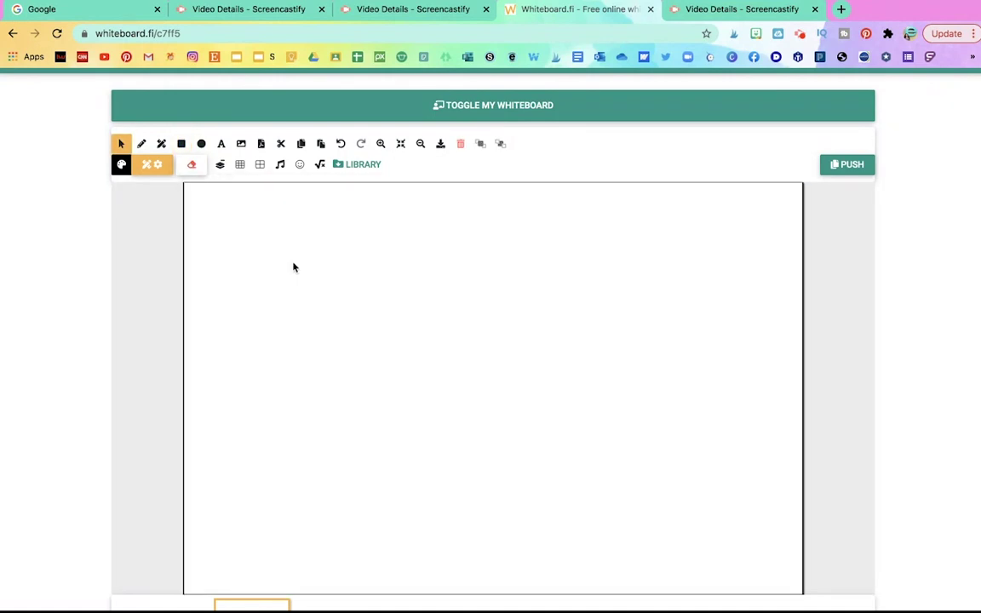
# Insert the image file "Screen Shot 2020-11-24 at 2.38.33 PM" from the Desktop onto the teacher's whiteboard
pyautogui.click(241, 145)
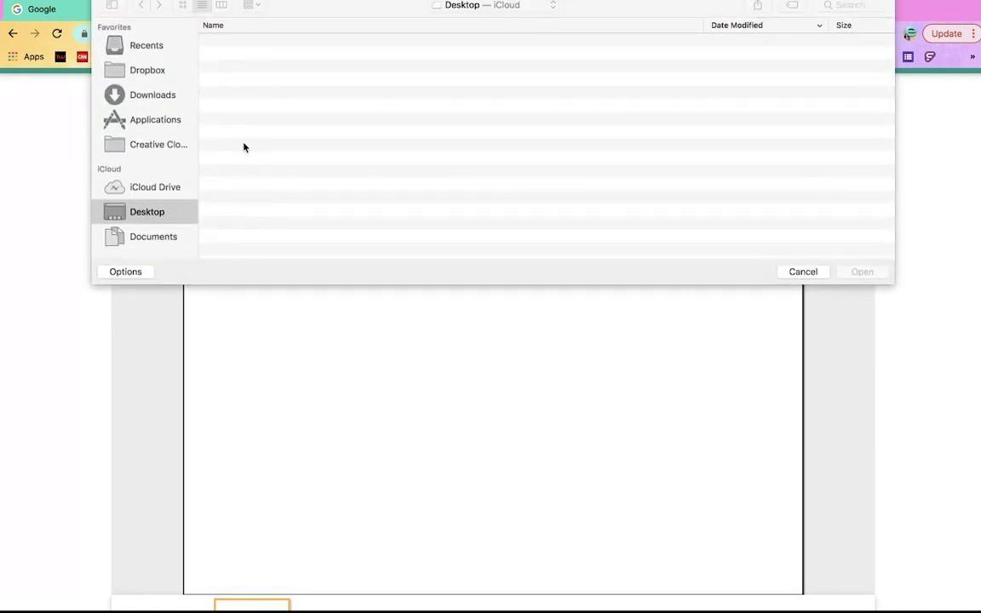
pyautogui.click(242, 40)
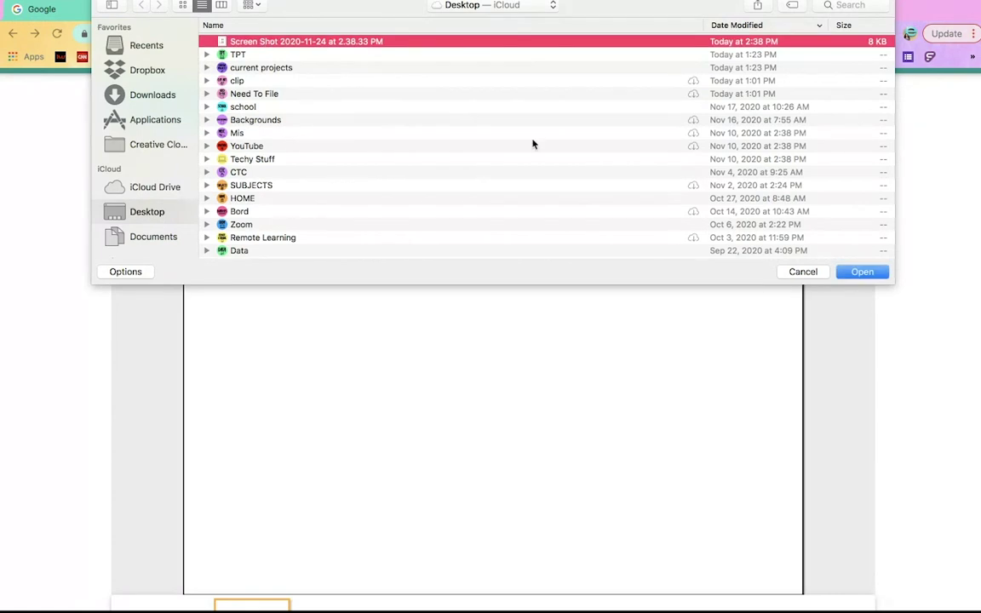
pyautogui.click(862, 272)
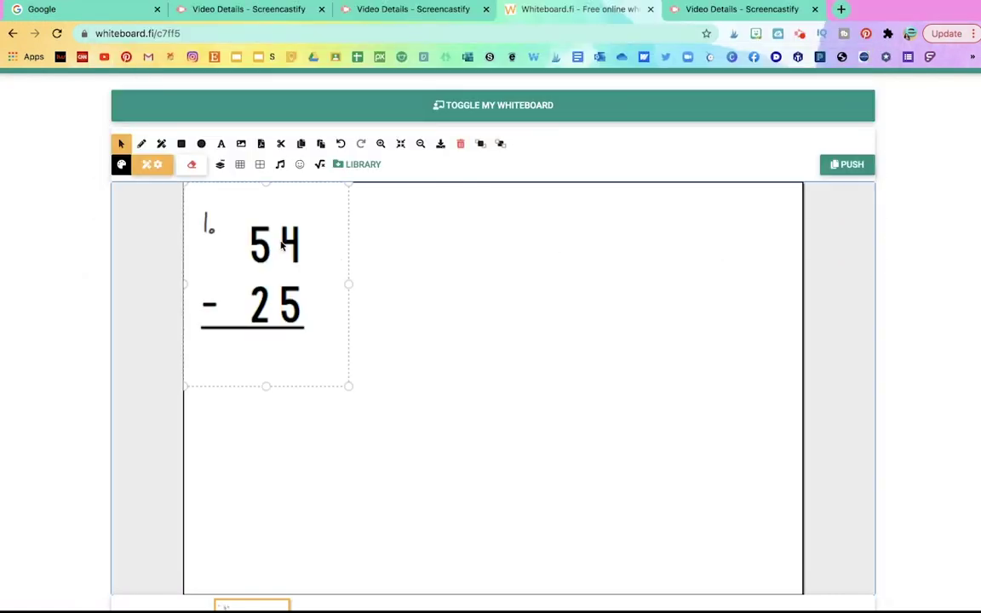
# Enlarge the subtraction problem image to about 1.7 times its size and centre it on the whiteboard
pyautogui.moveTo(304, 246); pyautogui.dragTo(415, 285)
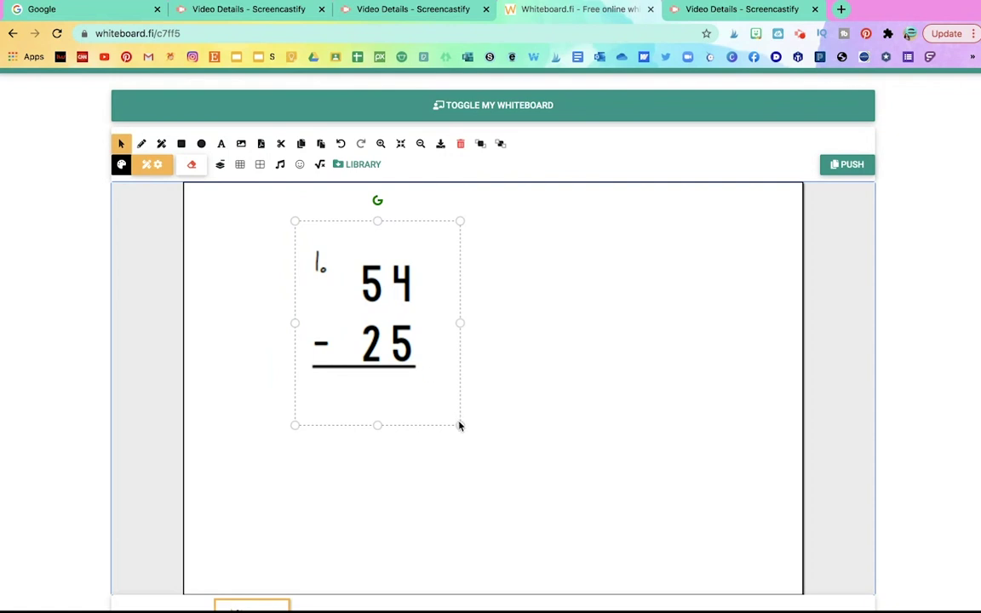
pyautogui.moveTo(459, 426); pyautogui.dragTo(636, 506)
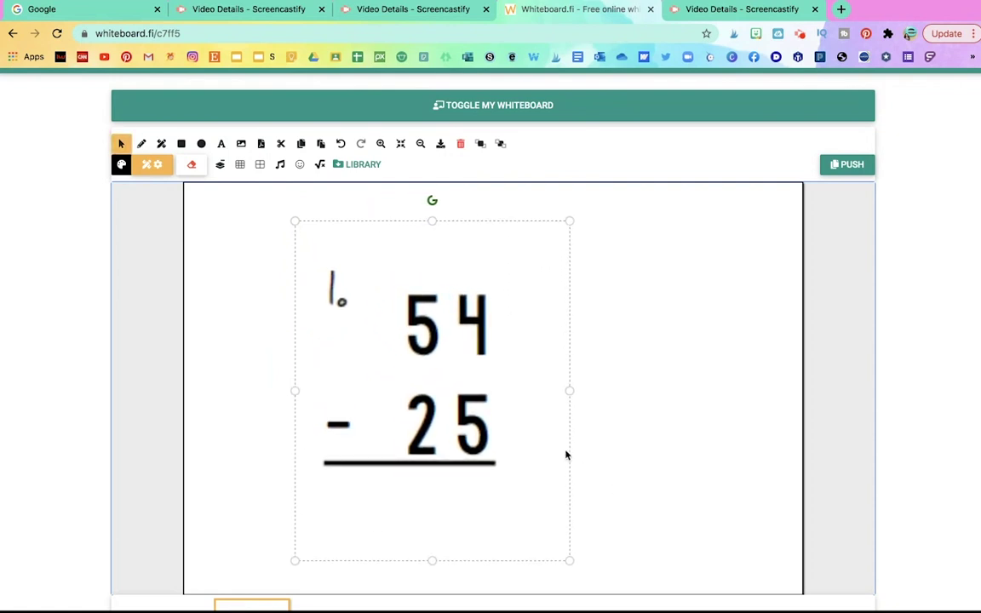
pyautogui.moveTo(465, 405); pyautogui.dragTo(533, 387)
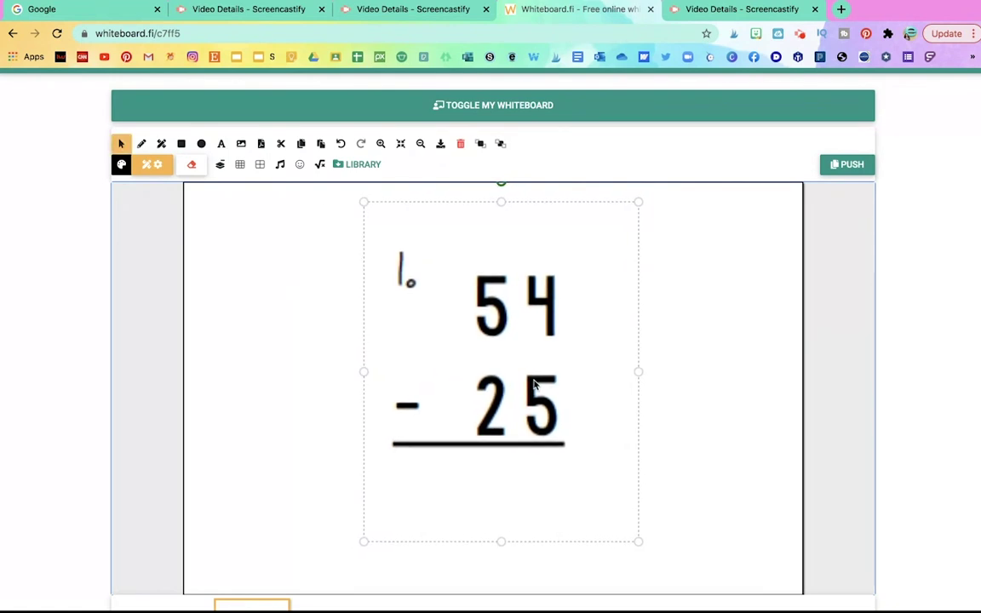
# Push only the current whiteboard page to all students and check the student whiteboards
pyautogui.scroll(-5, 741, 576)
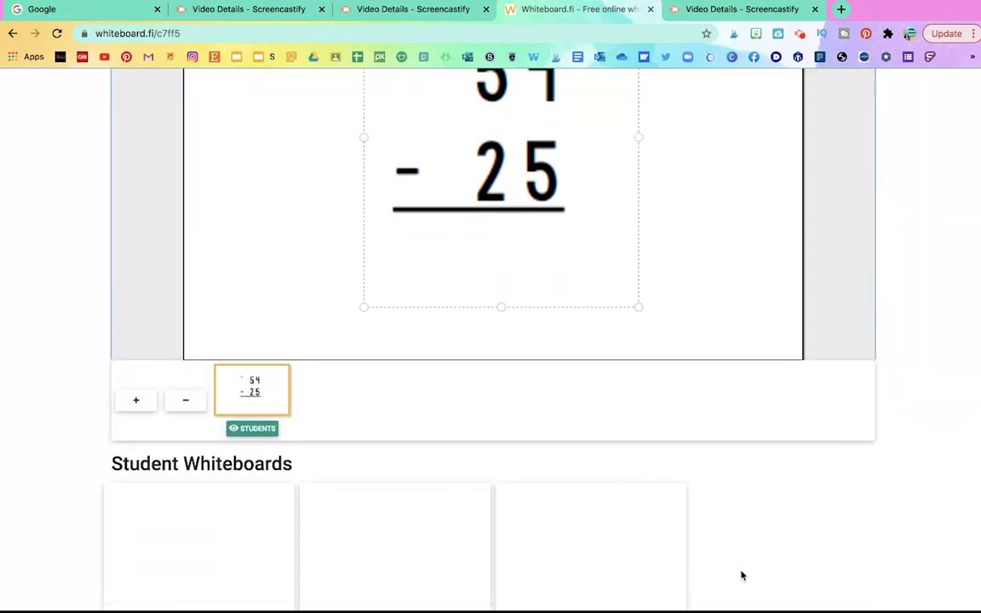
pyautogui.scroll(4, 741, 575)
pyautogui.scroll(1, 741, 576)
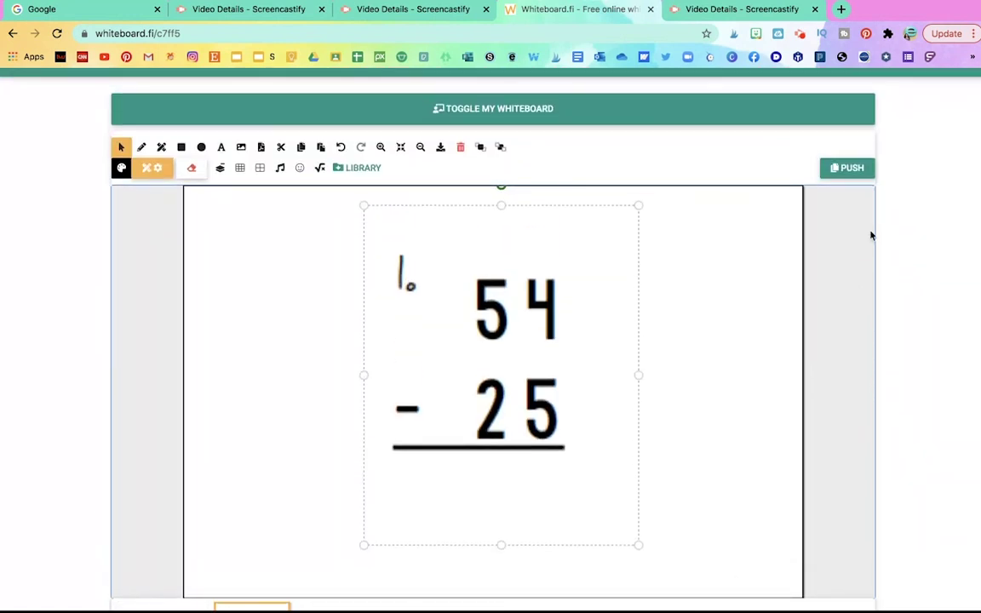
pyautogui.click(853, 170)
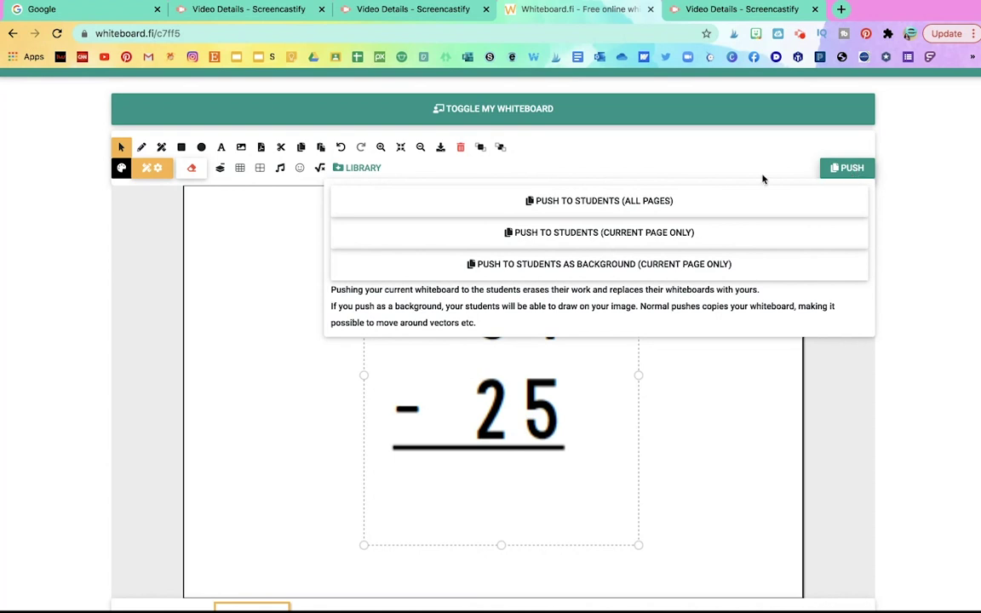
pyautogui.click(713, 244)
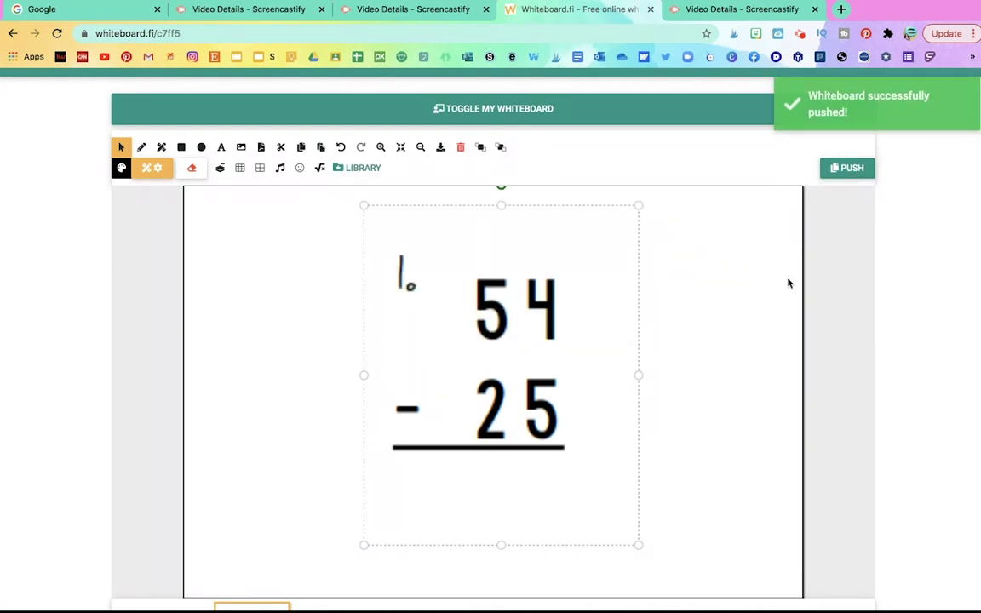
pyautogui.scroll(-5, 789, 280)
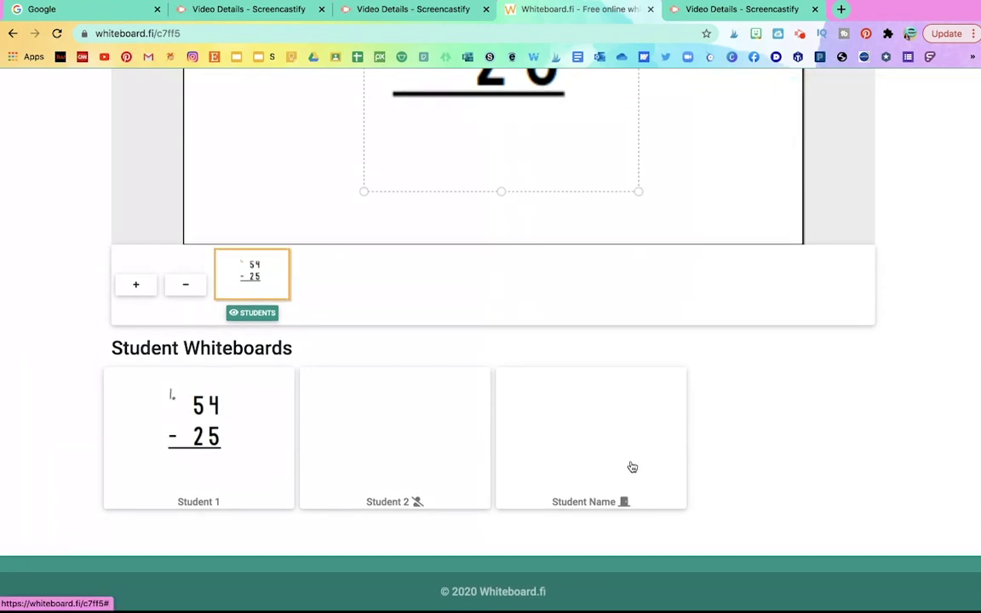
# Hide the teacher's whiteboard and push its current page to the individual board labelled "Student Name"
pyautogui.scroll(5, 554, 324)
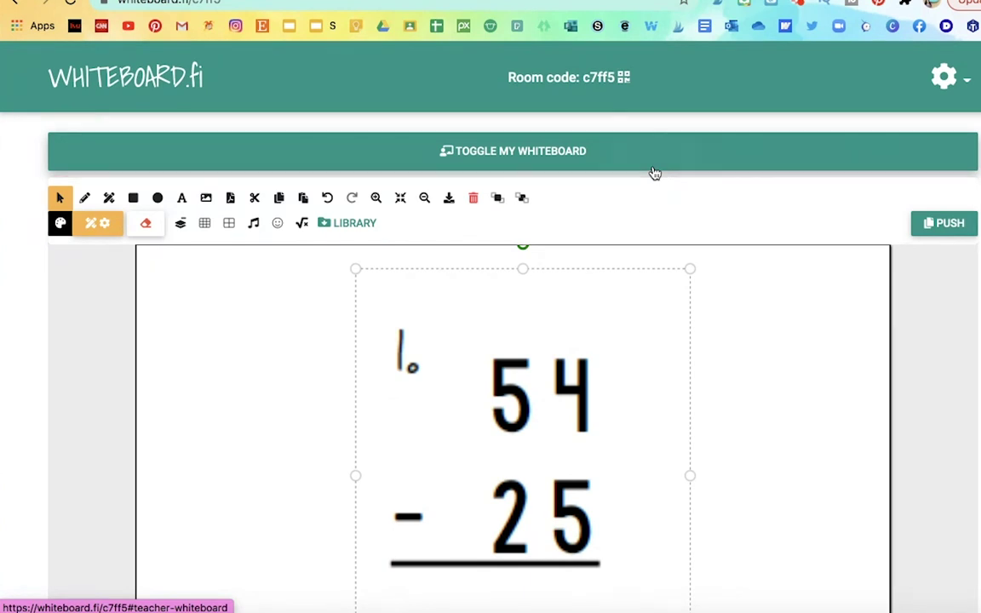
pyautogui.click(653, 169)
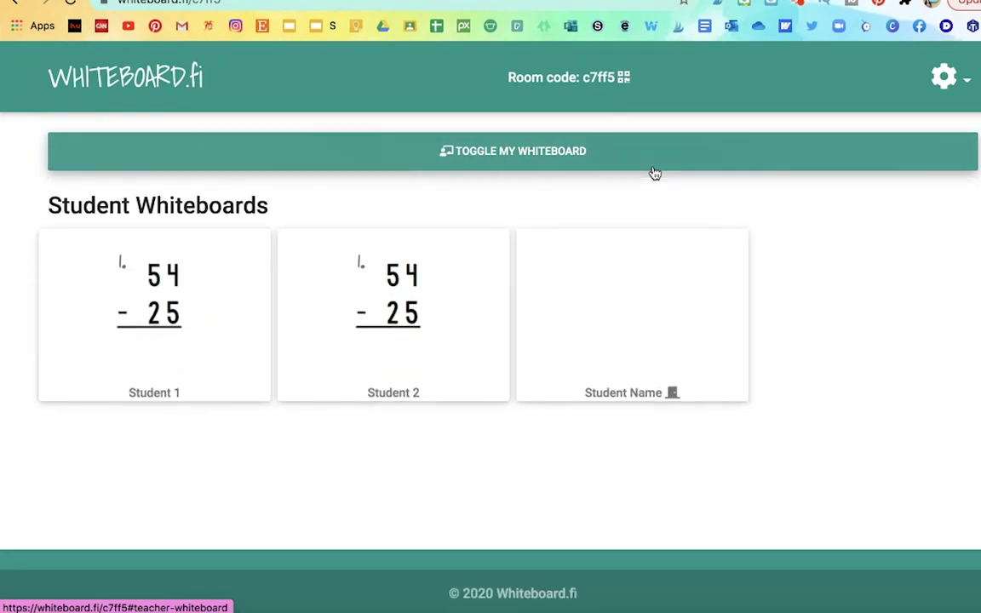
pyautogui.click(640, 311)
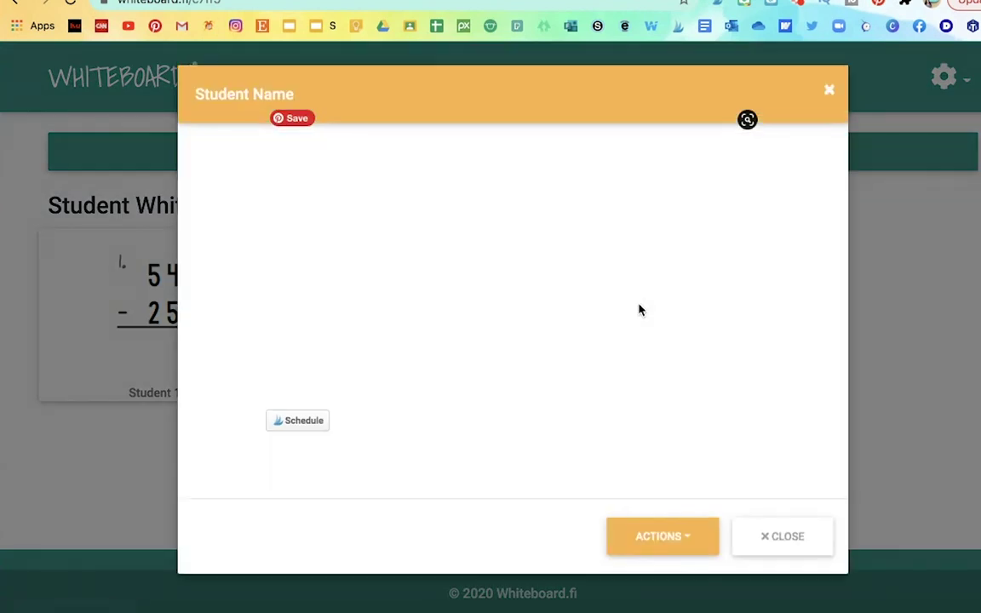
pyautogui.click(688, 537)
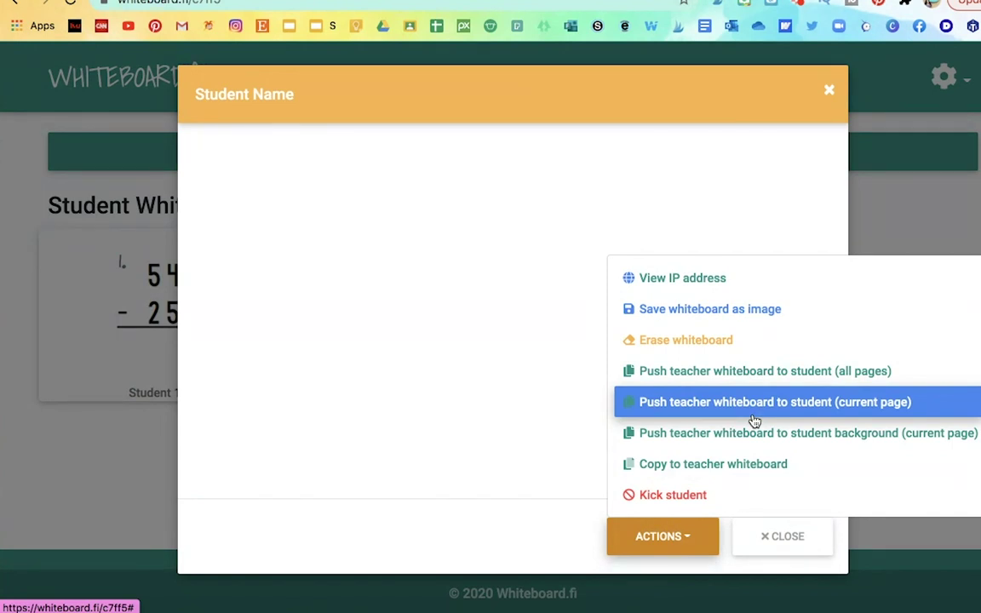
pyautogui.click(763, 411)
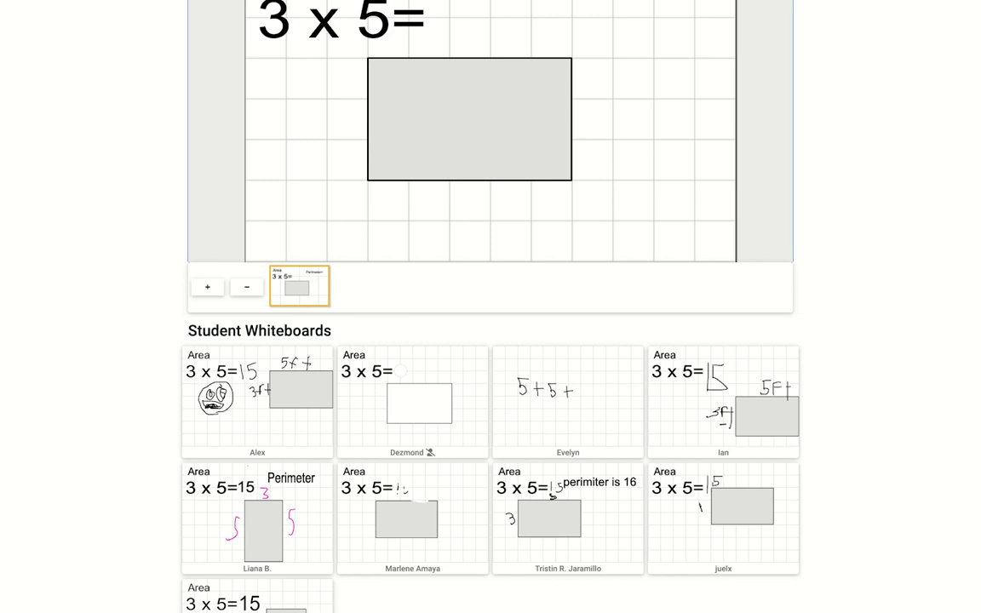
pyautogui.scroll(3, 290, 84)
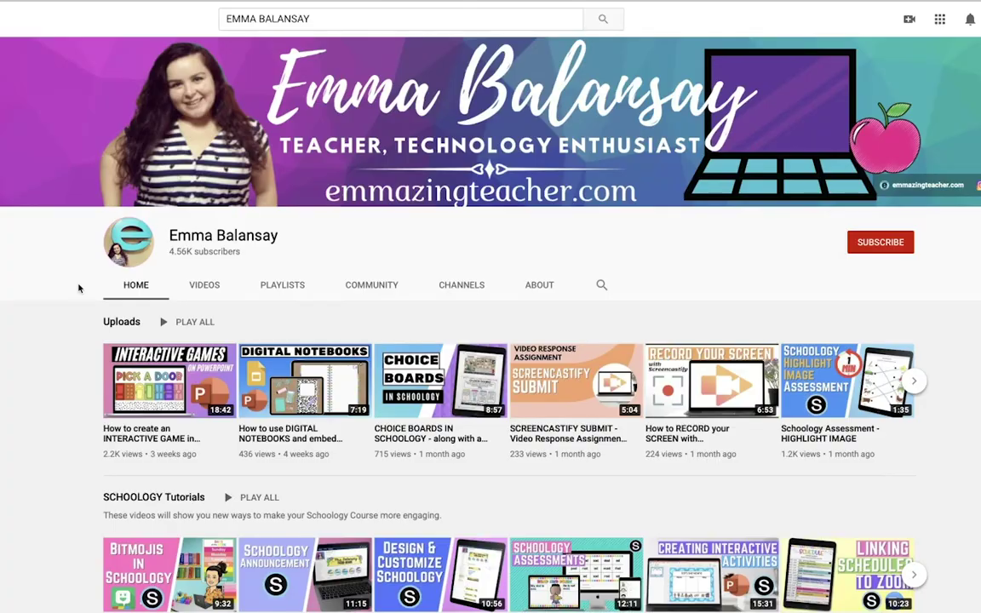
pyautogui.scroll(-5, 79, 284)
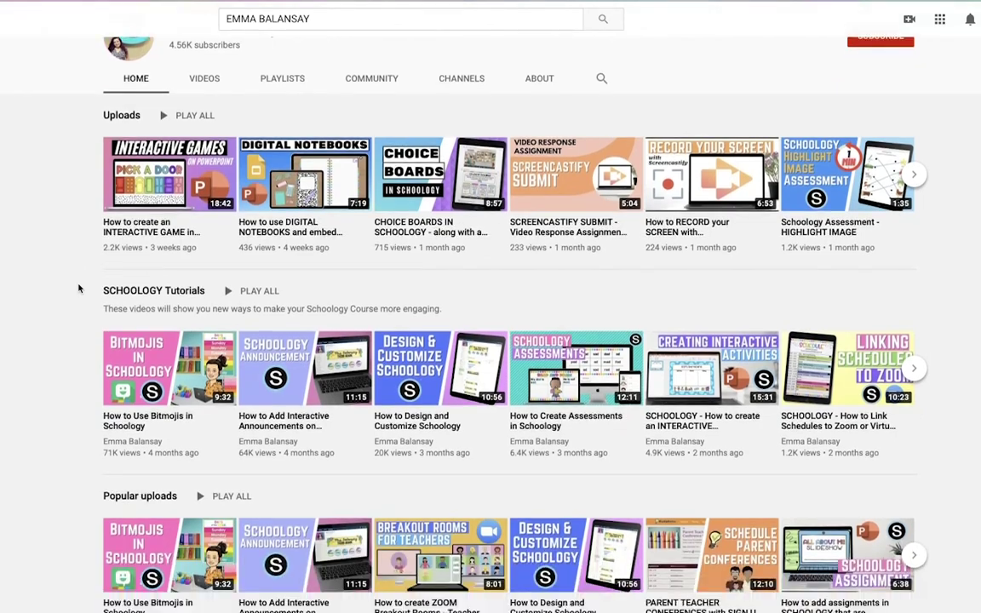
pyautogui.scroll(4, 79, 289)
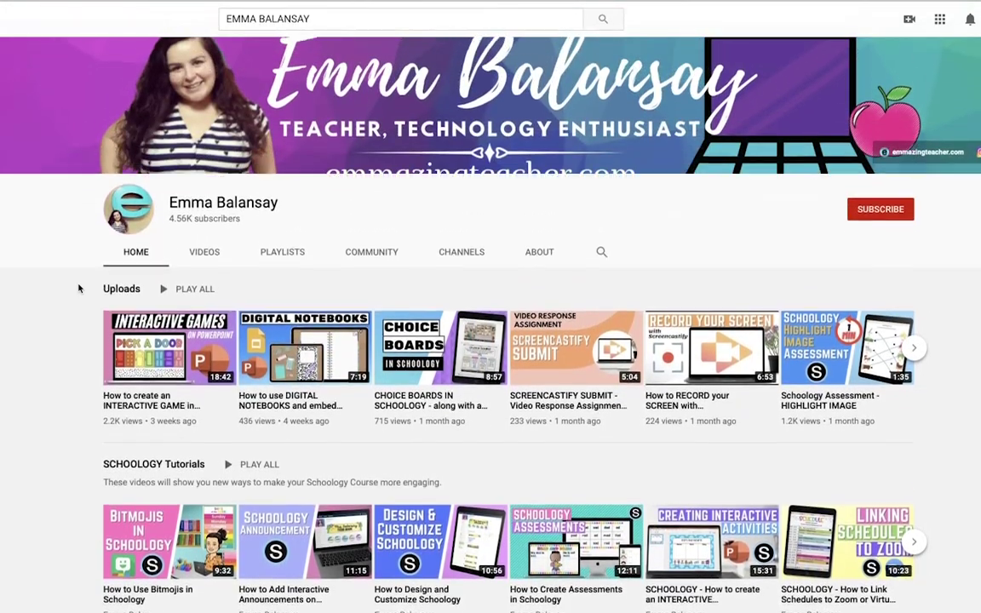
pyautogui.scroll(1, 79, 289)
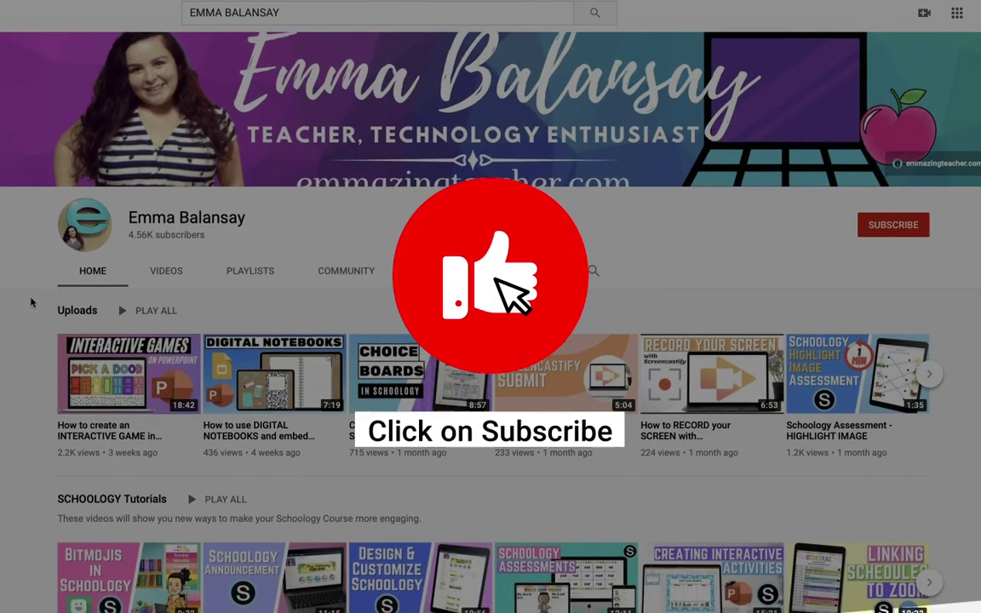
pyautogui.scroll(-5, 31, 301)
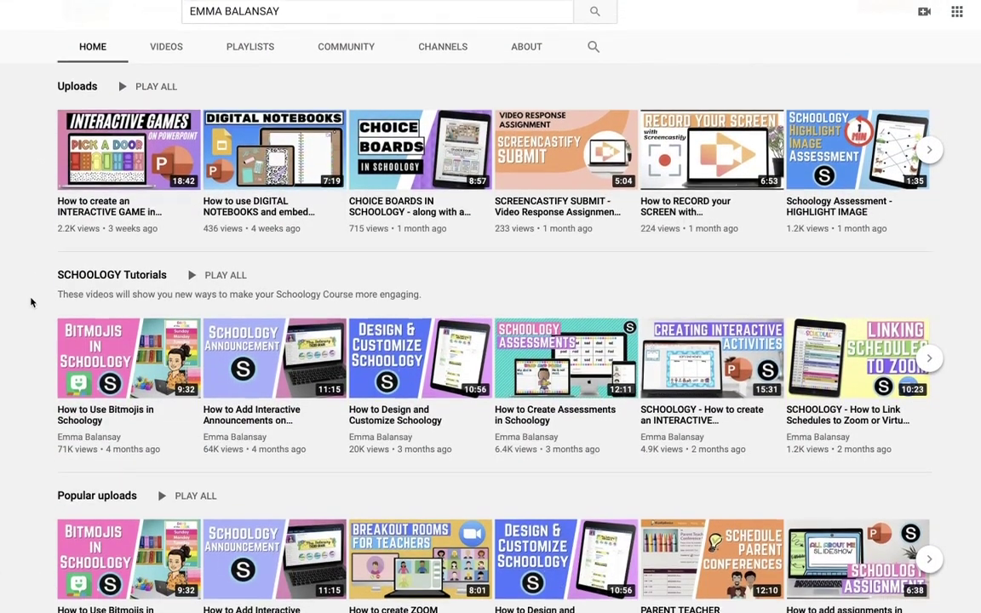
pyautogui.scroll(5, 31, 302)
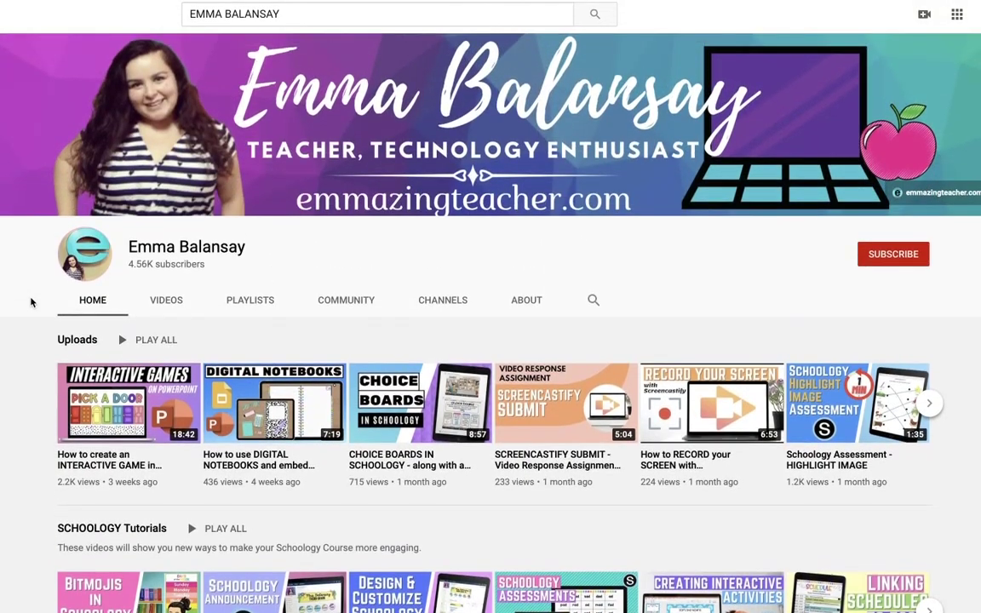